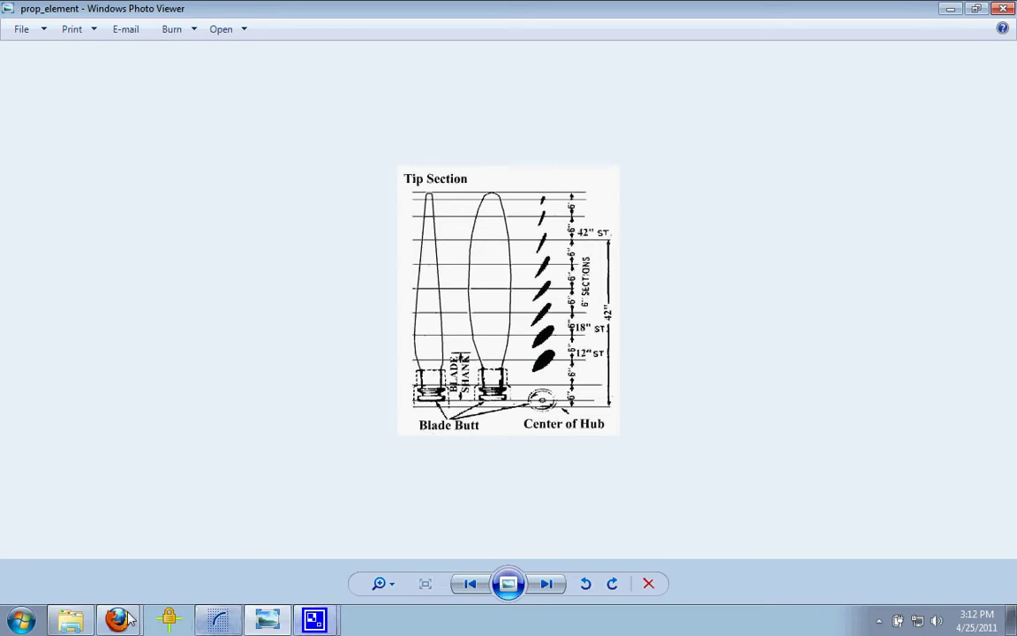
Minimize the Photo Viewer reference drawing to reveal the NACA-4424 airfoil sketch window
{"action": "left_click", "coordinate": [949, 10]}
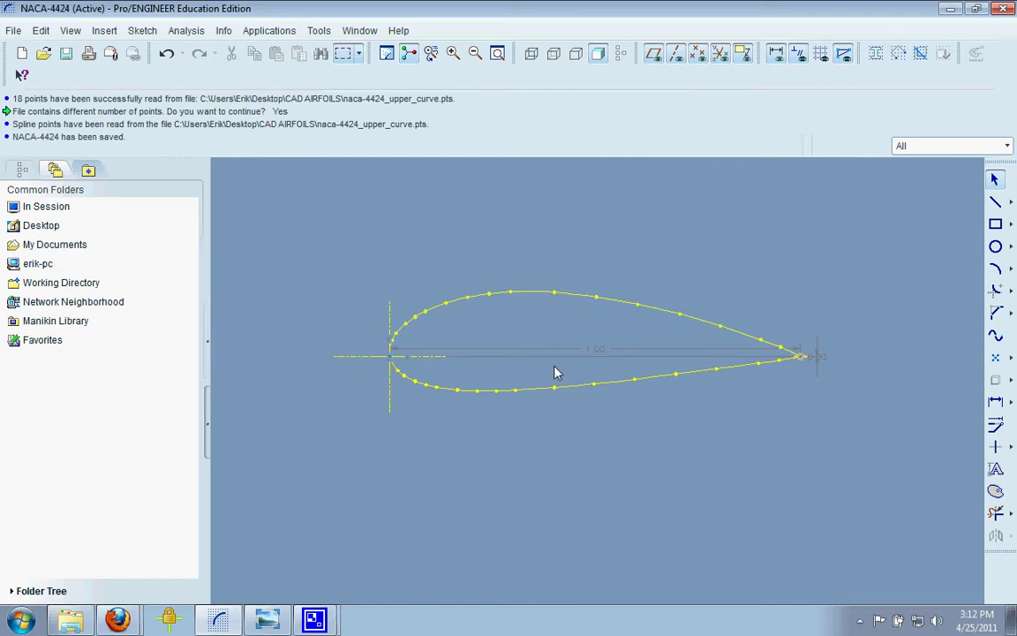
Create a new part named Propeller1 and maximize its window
{"action": "left_click", "coordinate": [32, 58]}
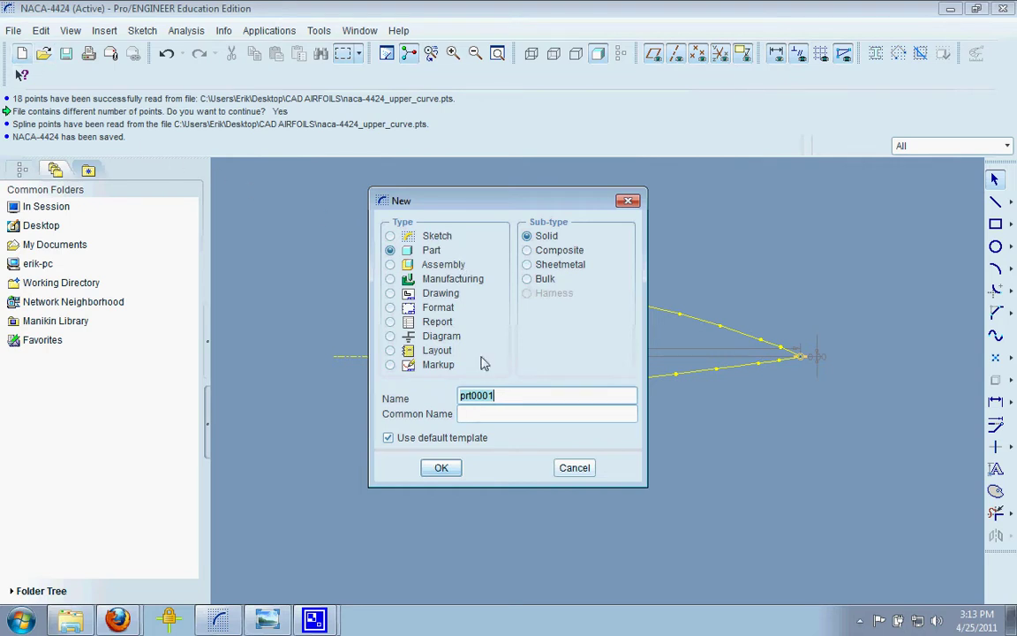
{"action": "type", "text": "Propeller1"}
{"action": "key", "text": "Return"}
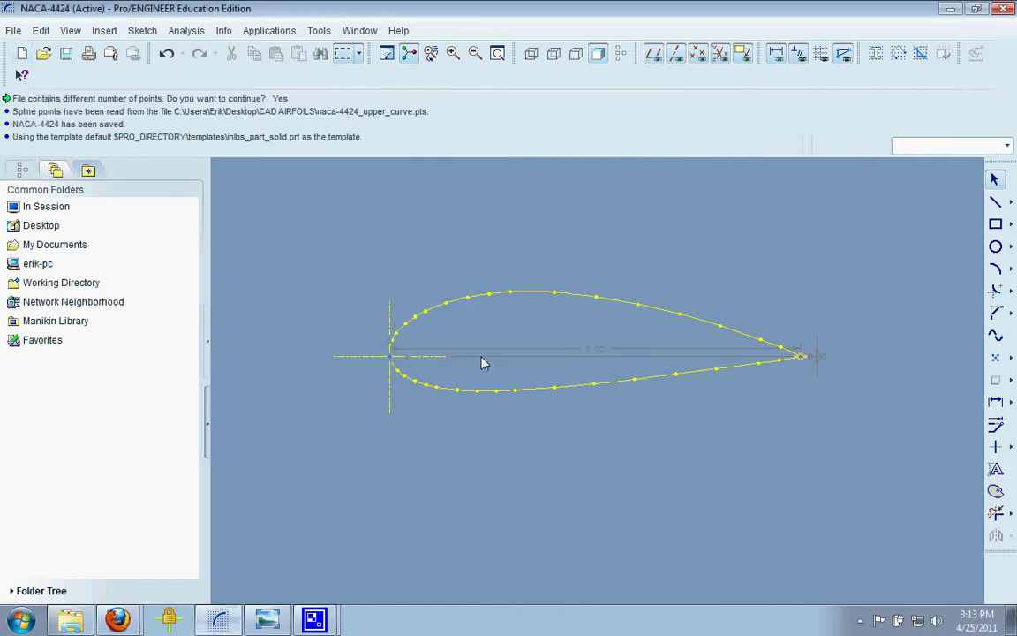
{"action": "left_click", "coordinate": [871, 16]}
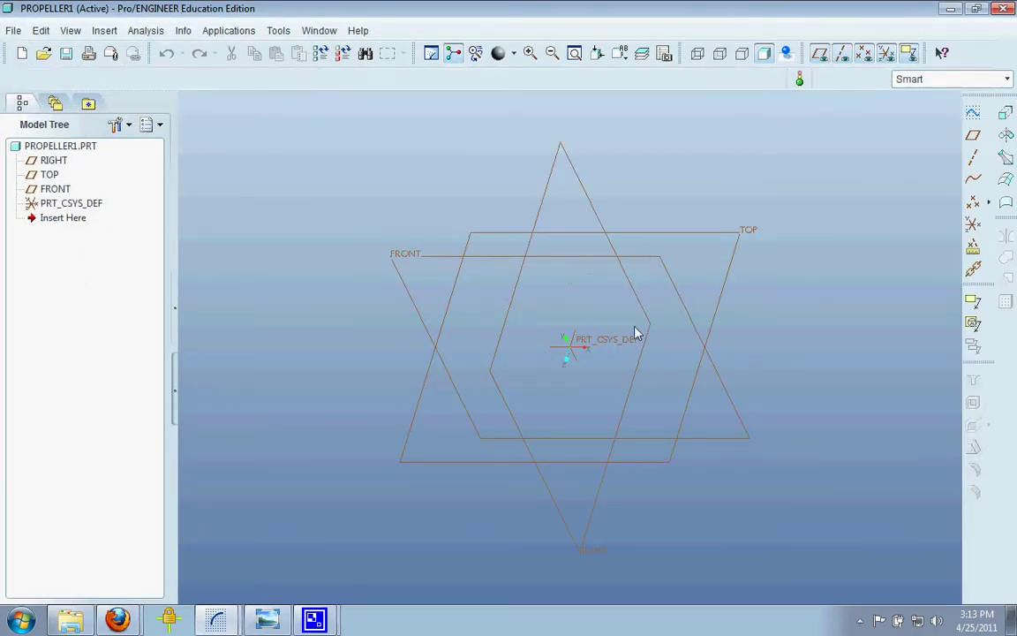
Start a revolve feature with a new sketch on the RIGHT datum plane
{"action": "left_click", "coordinate": [566, 532]}
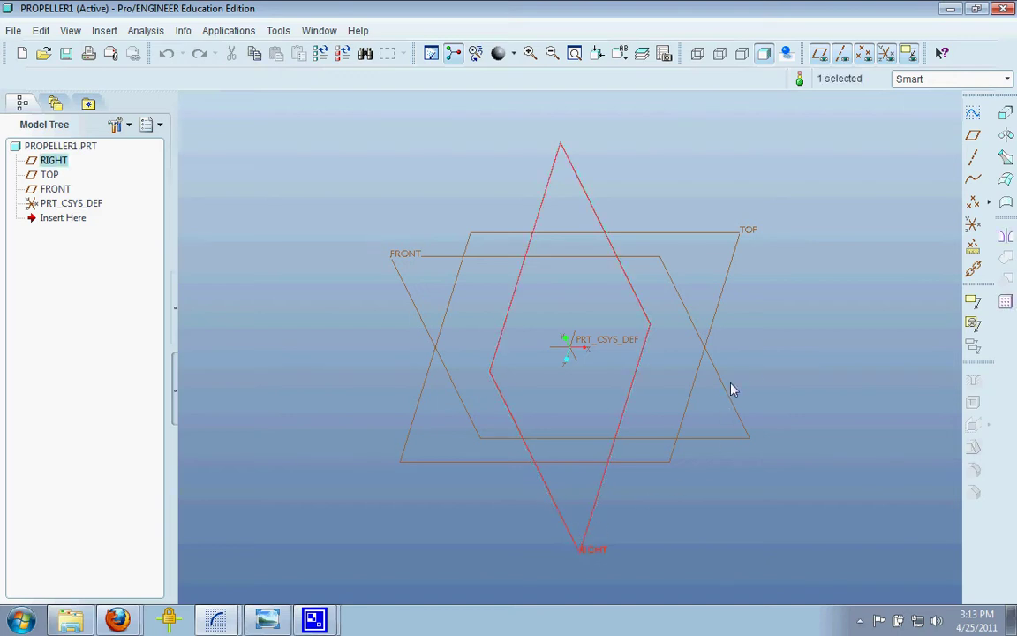
{"action": "left_click", "coordinate": [1006, 135]}
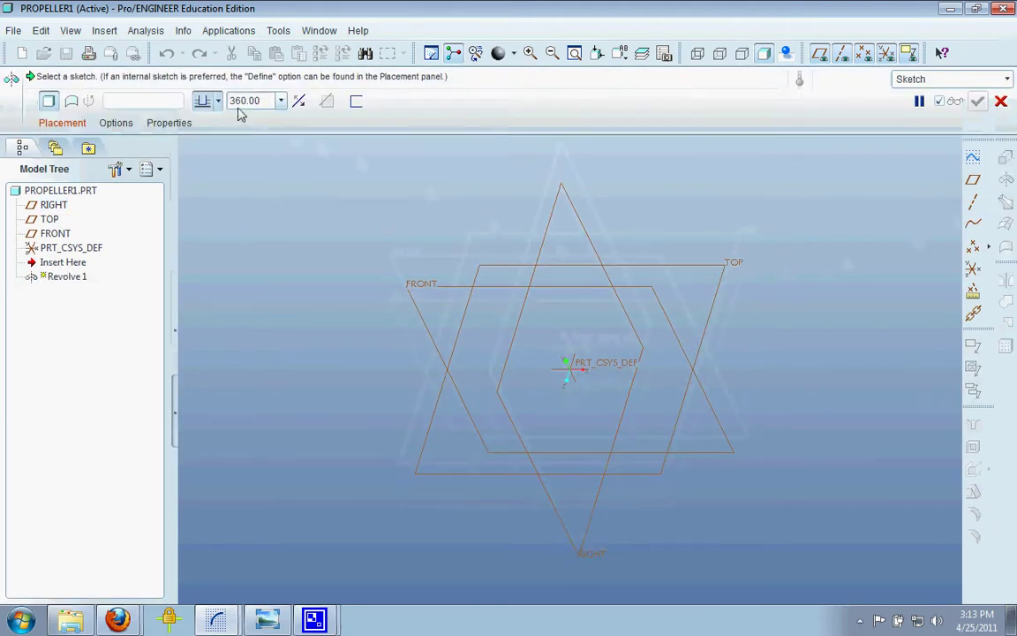
{"action": "left_click", "coordinate": [61, 122]}
{"action": "left_click", "coordinate": [152, 177]}
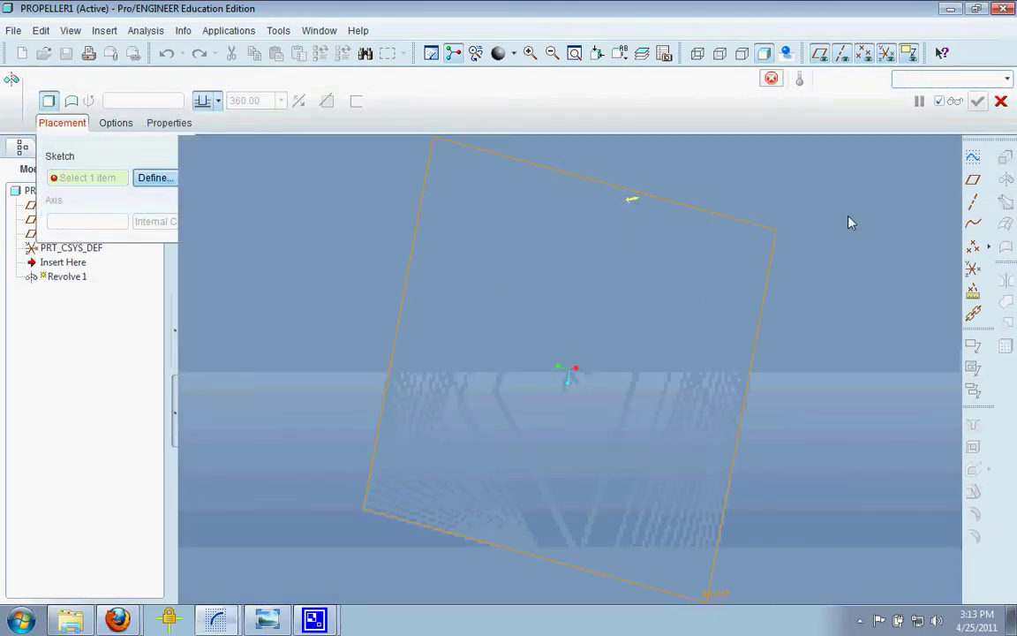
{"action": "left_click", "coordinate": [942, 345]}
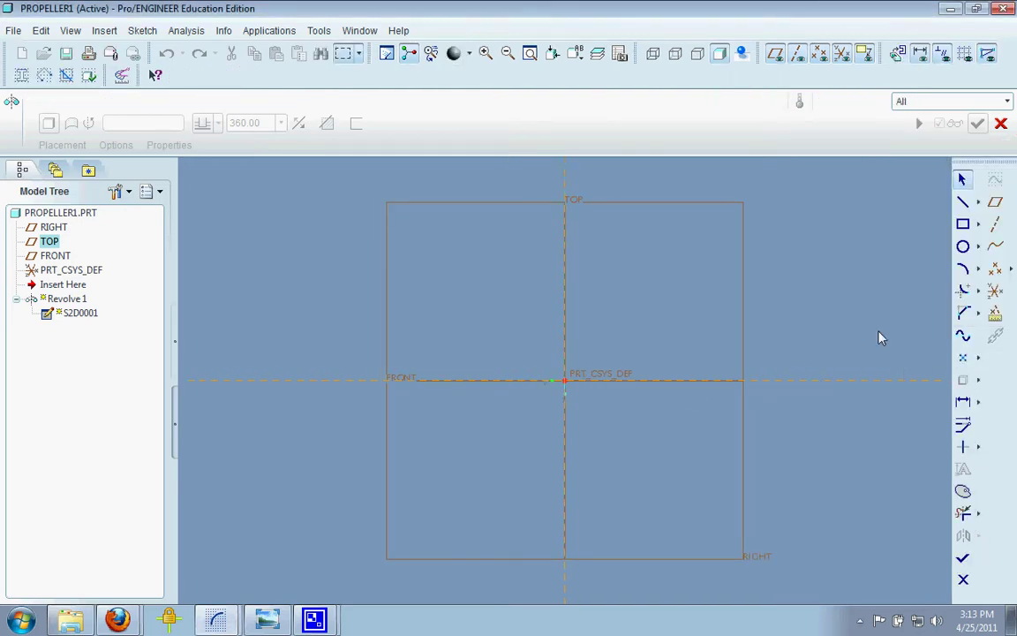
Sketch the hub profile: a horizontal base line, a vertical line and a closing arc
{"action": "left_click", "coordinate": [962, 202]}
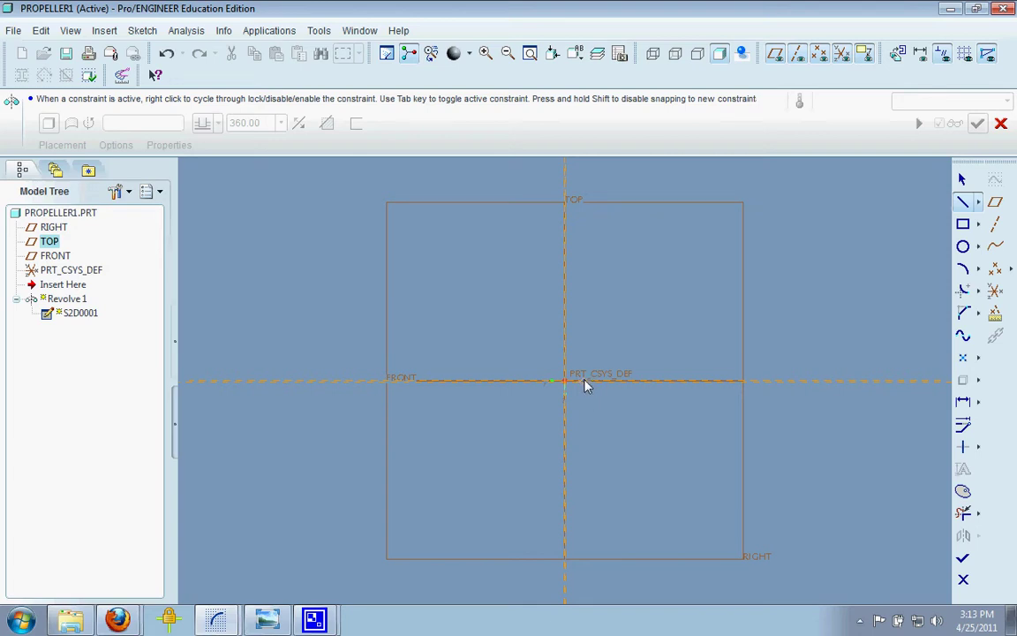
{"action": "left_click", "coordinate": [584, 381]}
{"action": "left_click", "coordinate": [543, 389]}
{"action": "middle_click", "coordinate": [560, 425]}
{"action": "scroll", "coordinate": [560, 422], "scroll_direction": "up", "scroll_amount": 3}
{"action": "left_click", "coordinate": [608, 344]}
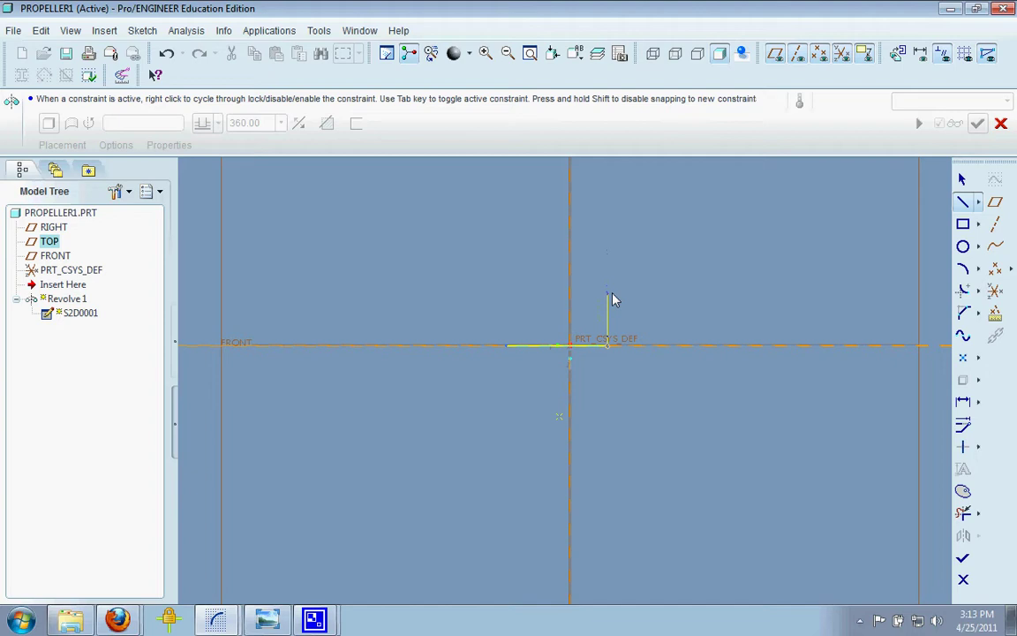
{"action": "left_click", "coordinate": [608, 290]}
{"action": "middle_click", "coordinate": [906, 287]}
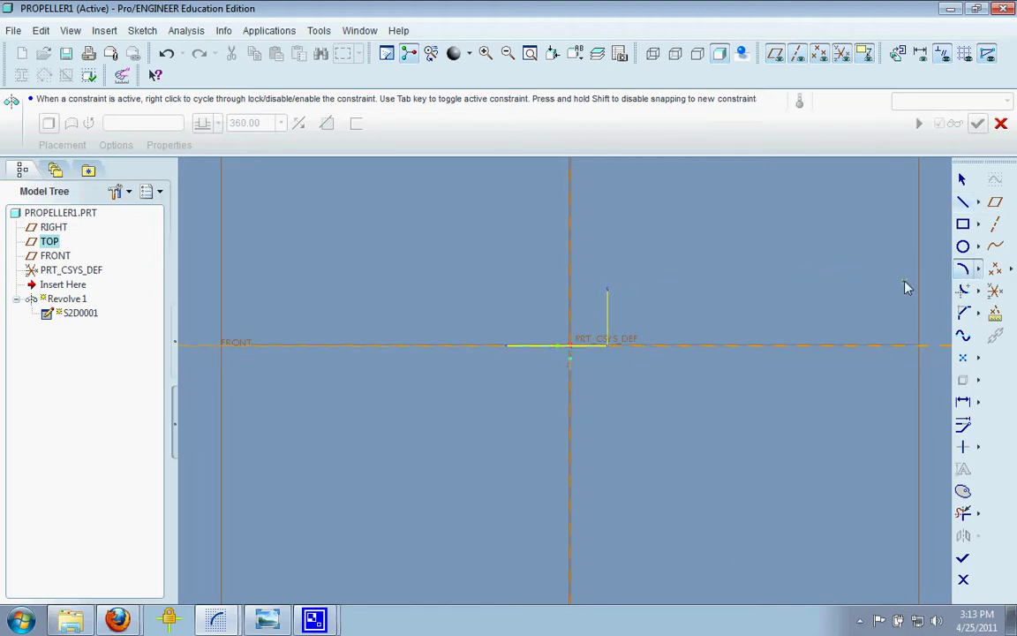
{"action": "left_click", "coordinate": [607, 291]}
{"action": "left_click", "coordinate": [506, 346]}
{"action": "left_click", "coordinate": [538, 315]}
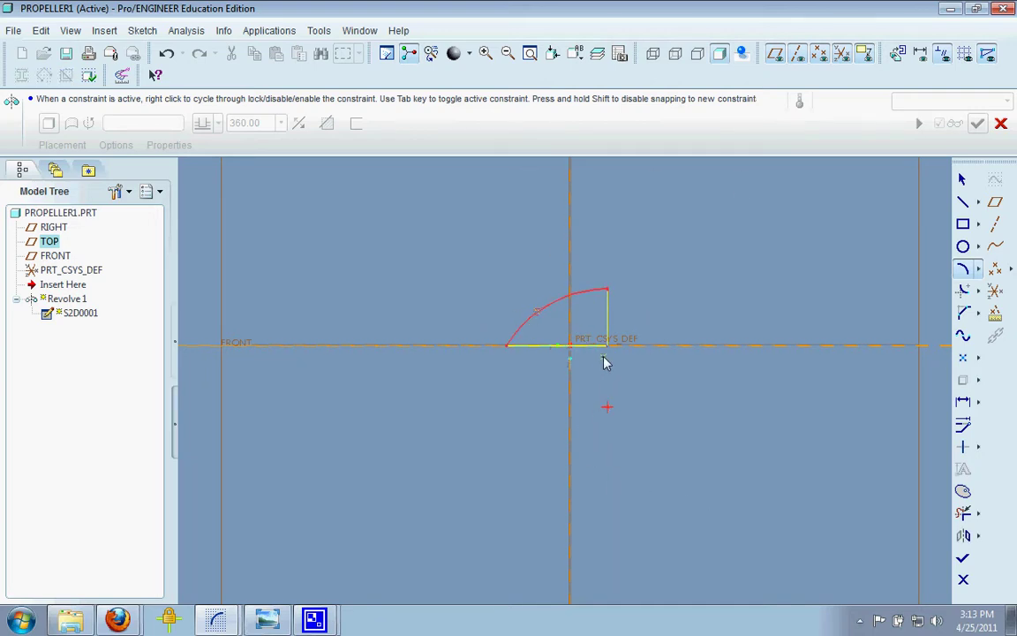
Add a horizontal centerline as the axis and complete the revolved nose cone
{"action": "left_click", "coordinate": [977, 203]}
{"action": "left_click", "coordinate": [915, 203]}
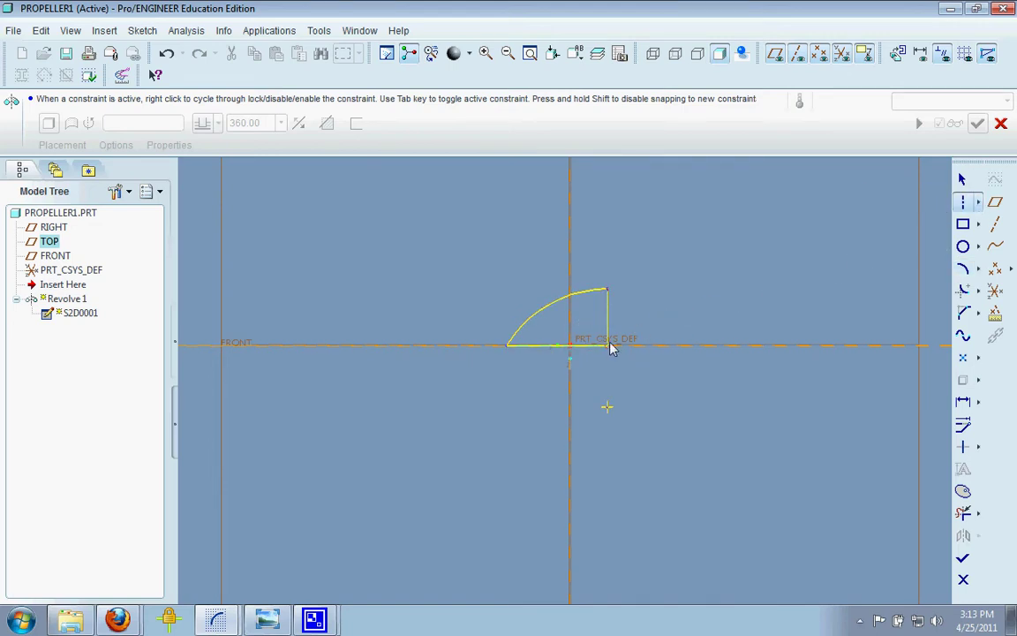
{"action": "left_click", "coordinate": [749, 346]}
{"action": "left_click", "coordinate": [496, 343]}
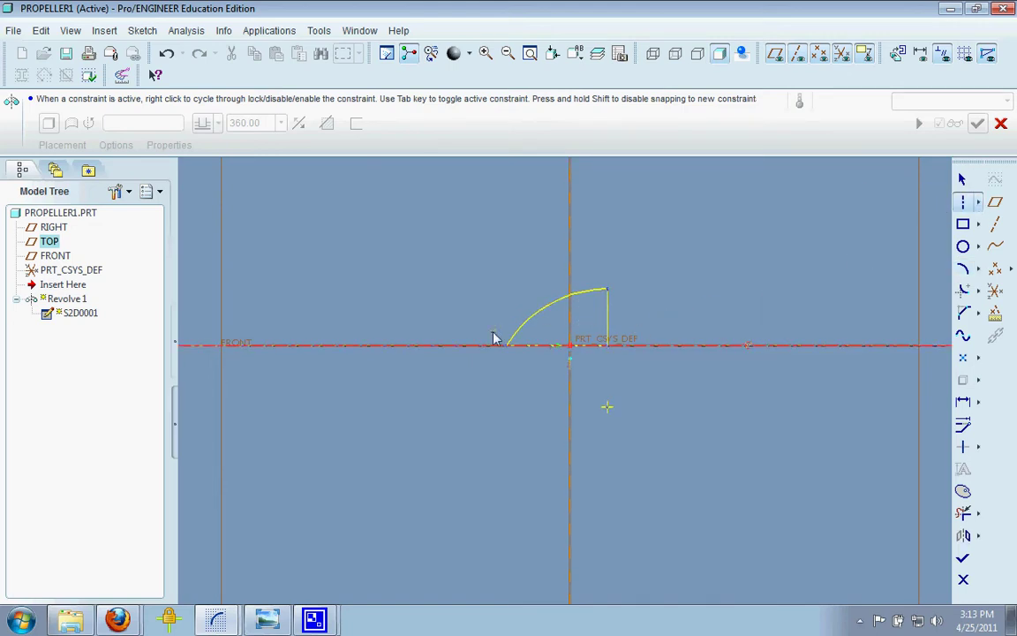
{"action": "left_click", "coordinate": [962, 558]}
{"action": "left_click", "coordinate": [977, 123]}
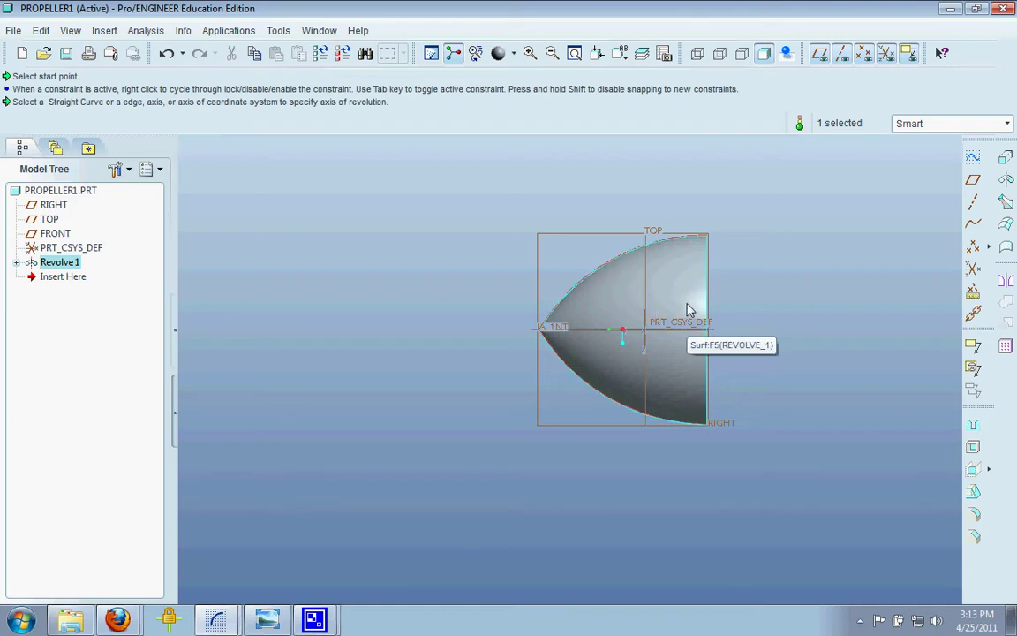
Create datum plane DTM1 offset 100 from the RIGHT plane
{"action": "middle_click_drag", "start_coordinate": [783, 291], "coordinate": [561, 341]}
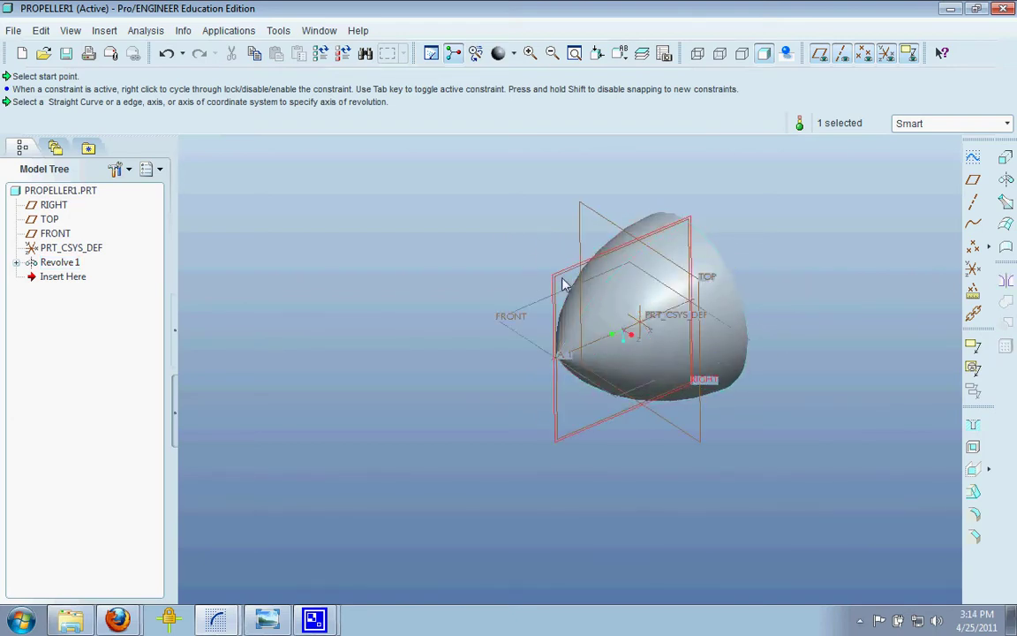
{"action": "left_click", "coordinate": [973, 179]}
{"action": "double_click", "coordinate": [918, 321]}
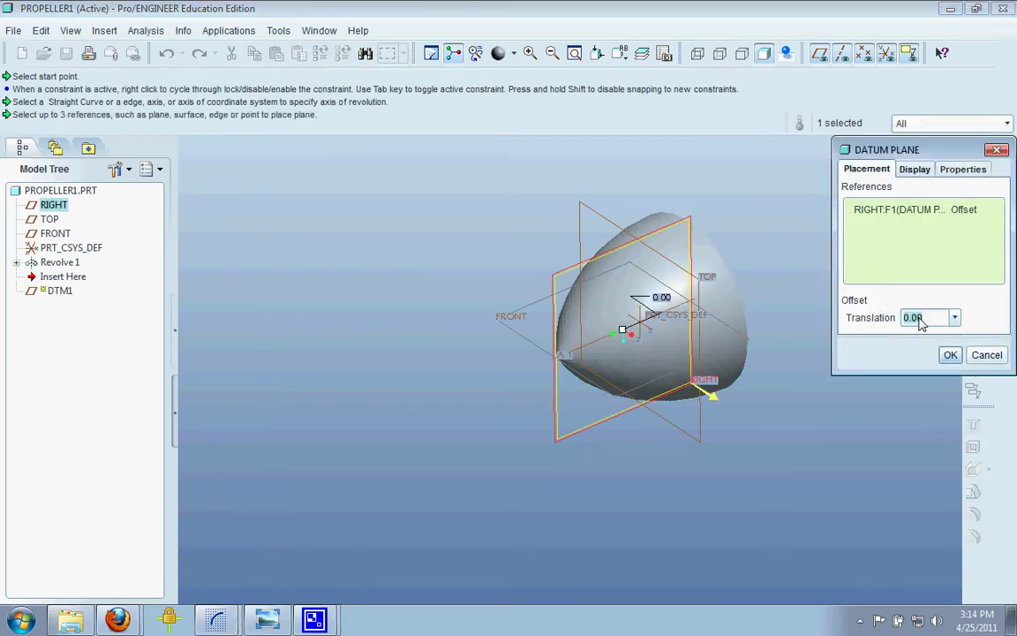
{"action": "type", "text": "200"}
{"action": "key", "text": "Return"}
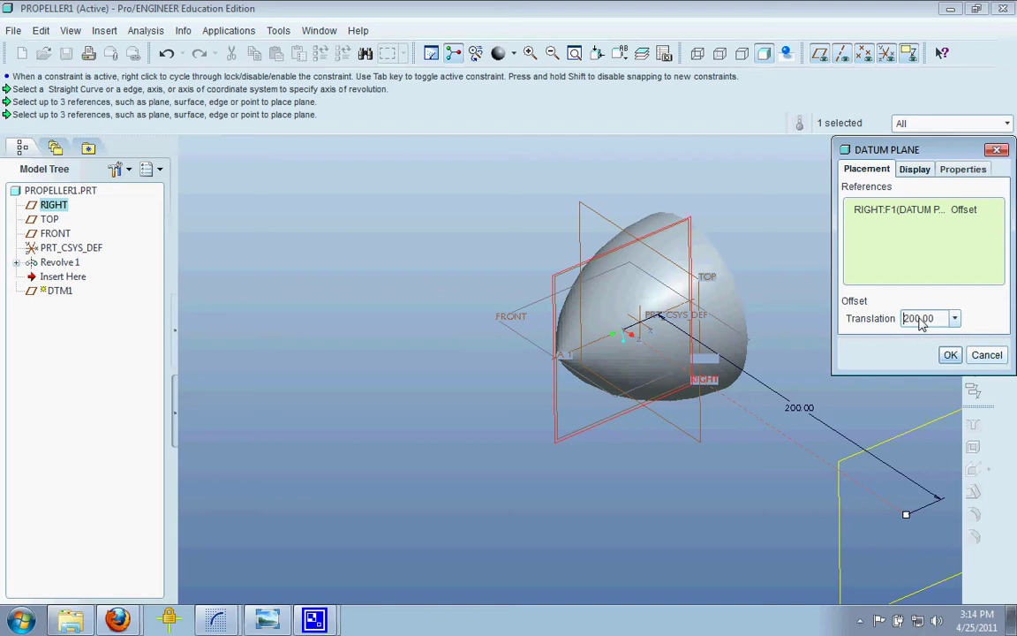
{"action": "double_click", "coordinate": [919, 320]}
{"action": "type", "text": "100"}
{"action": "key", "text": "Return"}
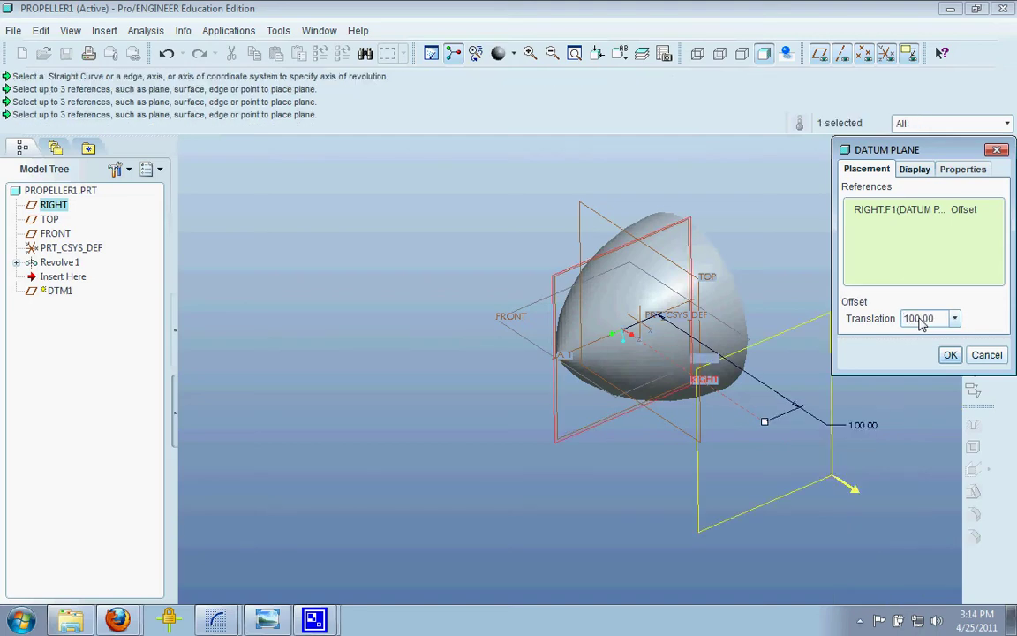
{"action": "middle_click_drag", "start_coordinate": [781, 320], "coordinate": [744, 325]}
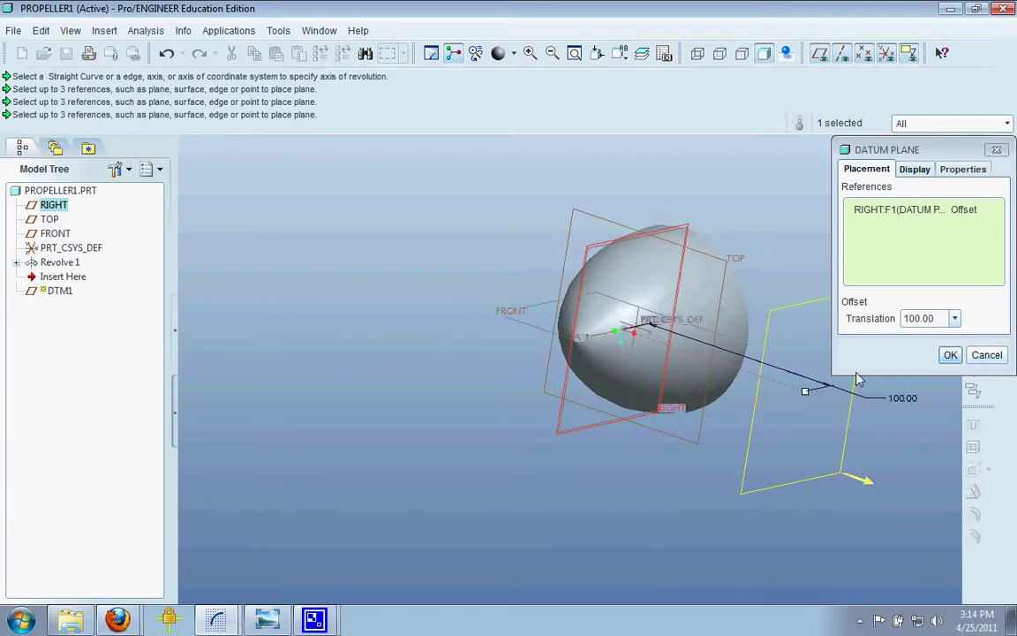
{"action": "middle_click_drag", "start_coordinate": [614, 262], "coordinate": [490, 331]}
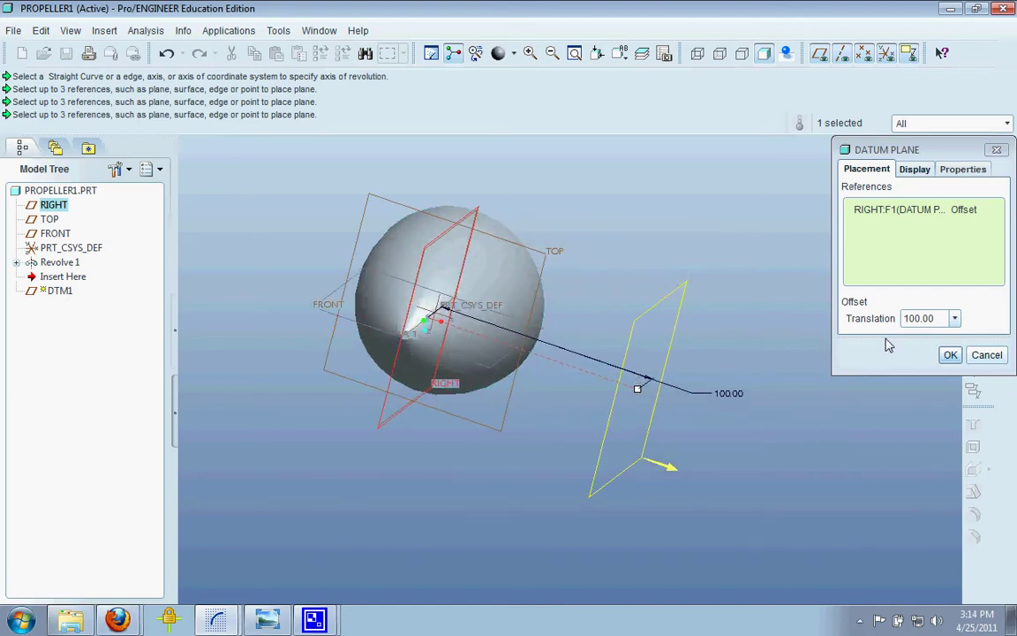
{"action": "left_click", "coordinate": [950, 354]}
Add DTM2, DTM3 and DTM4, each offset 100 from the previous plane
{"action": "left_click", "coordinate": [970, 185]}
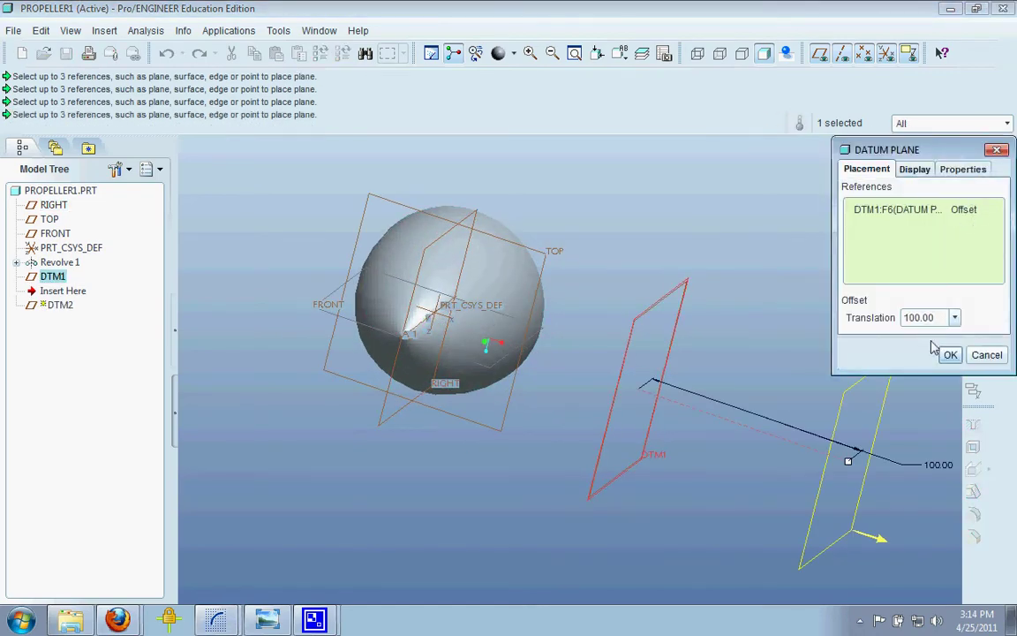
{"action": "left_click", "coordinate": [949, 355]}
{"action": "left_click", "coordinate": [972, 181]}
{"action": "left_click", "coordinate": [950, 355]}
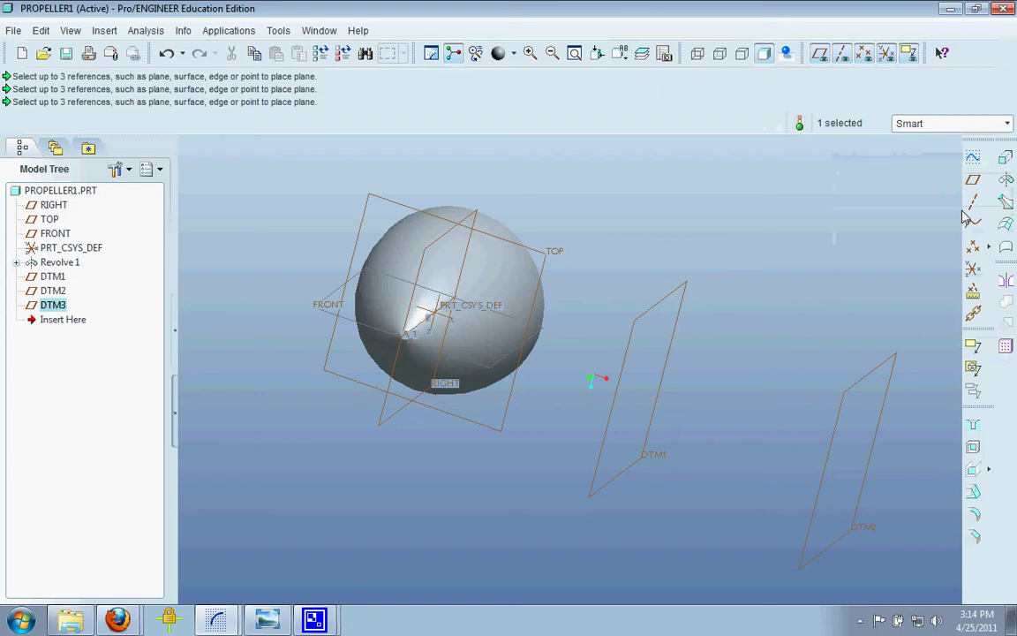
{"action": "left_click", "coordinate": [972, 182]}
{"action": "left_click", "coordinate": [950, 355]}
{"action": "scroll", "coordinate": [708, 367], "scroll_direction": "down", "scroll_amount": 8}
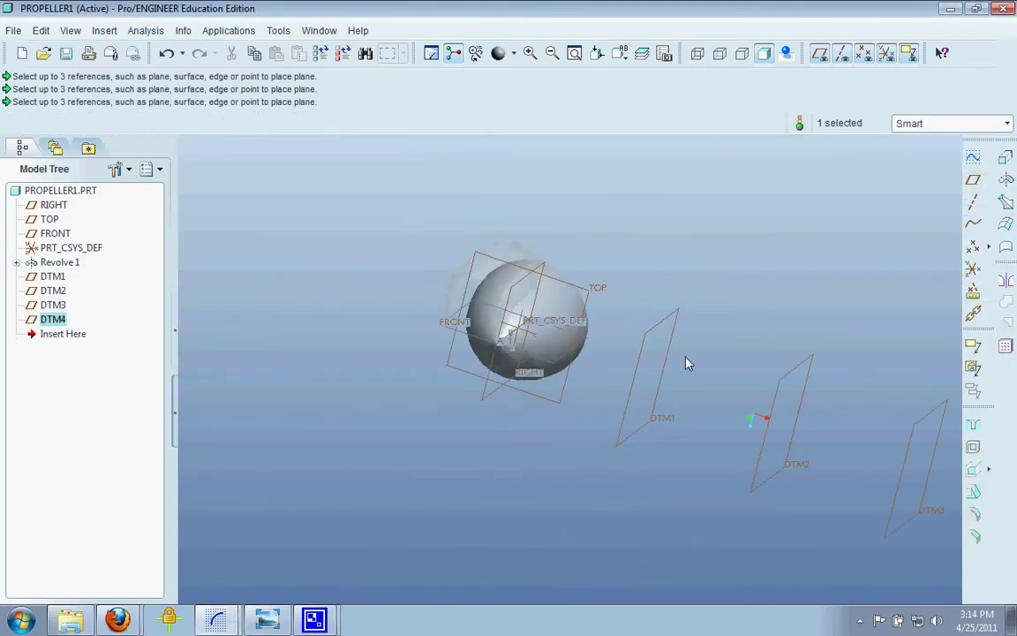
{"action": "scroll", "coordinate": [671, 424], "scroll_direction": "up", "scroll_amount": 5}
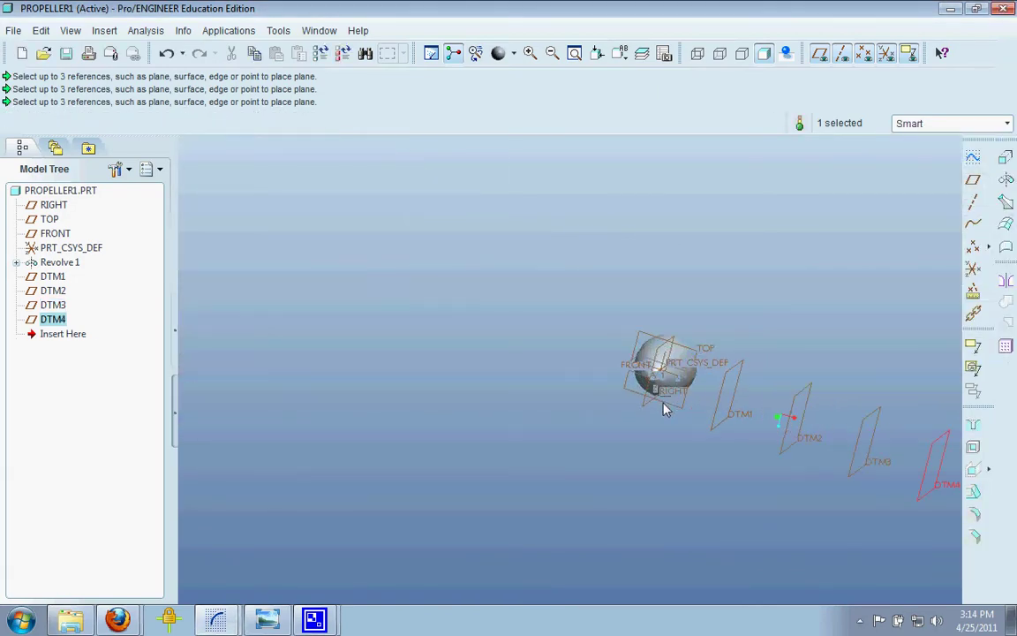
Check the reference drawing, then return to the propeller part and pan to show all datum planes
{"action": "left_click", "coordinate": [640, 390]}
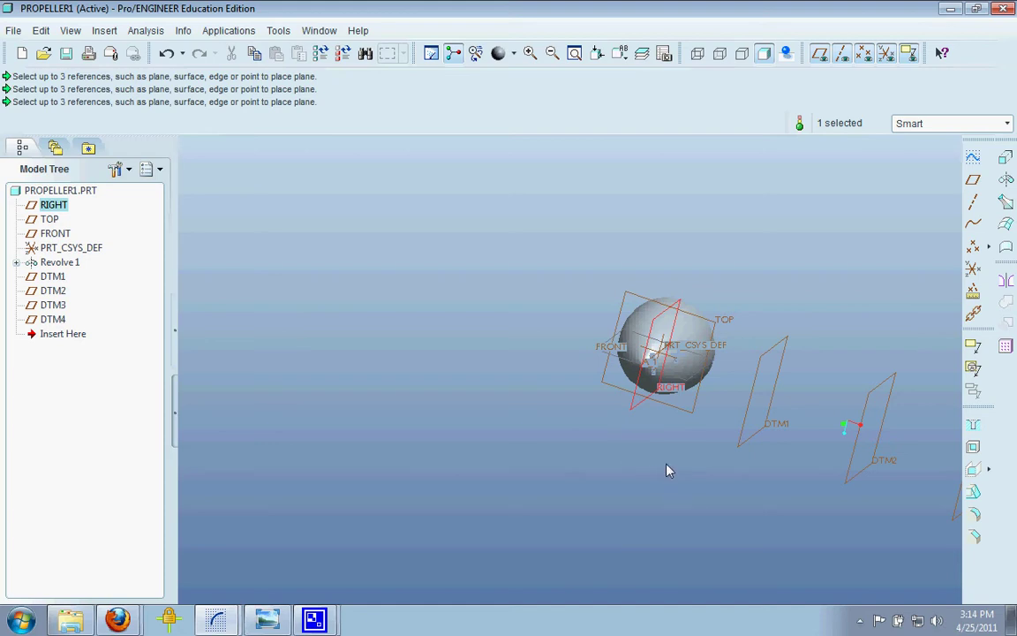
{"action": "left_click", "coordinate": [267, 619]}
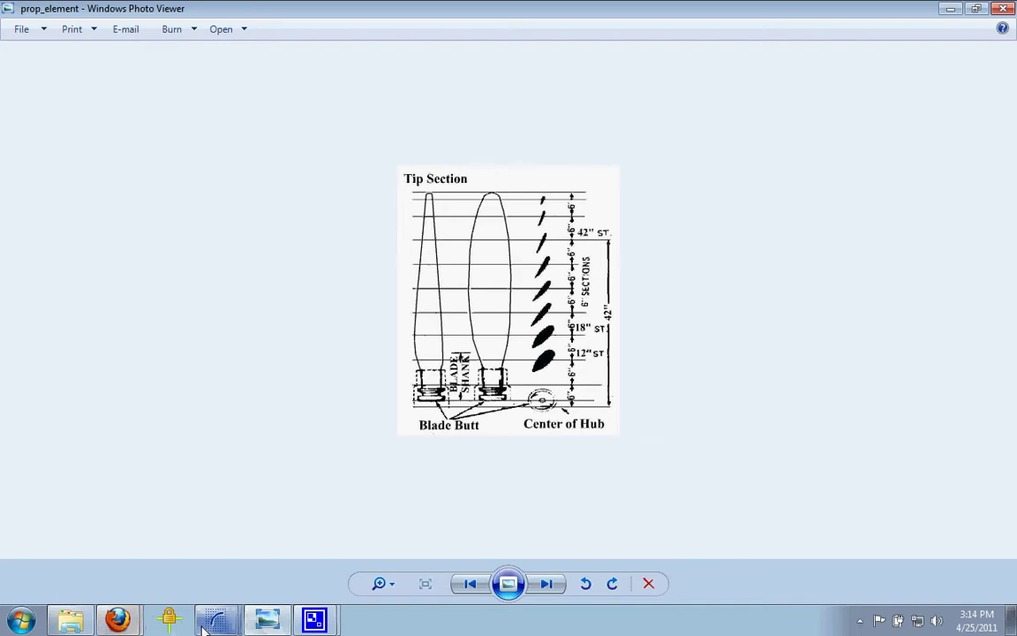
{"action": "mouse_move", "coordinate": [216, 619]}
{"action": "left_click", "coordinate": [204, 586]}
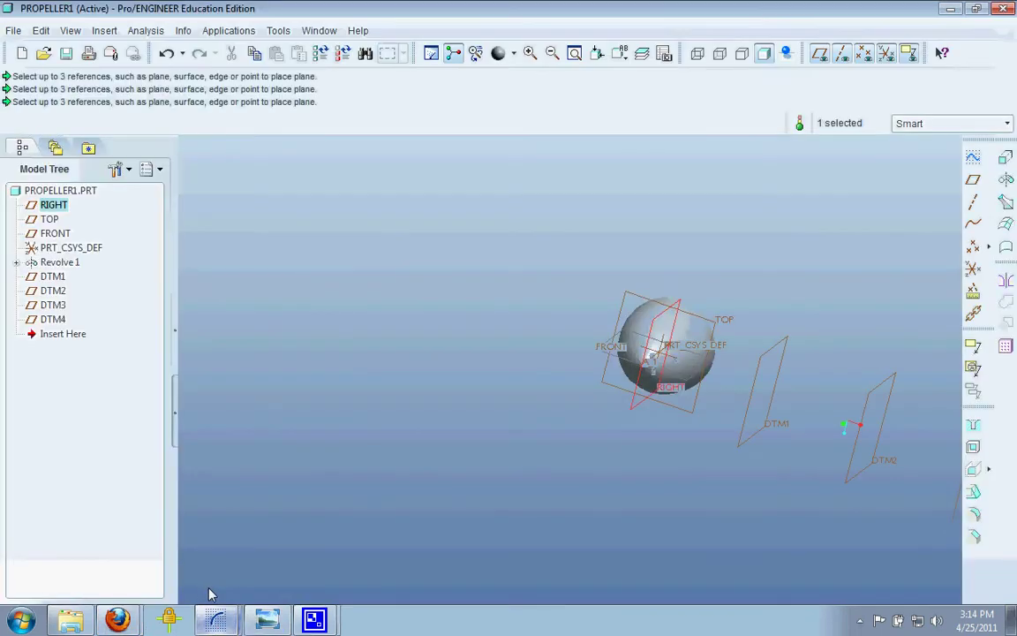
{"action": "middle_click_drag", "start_coordinate": [720, 339], "coordinate": [611, 345], "text": "shift"}
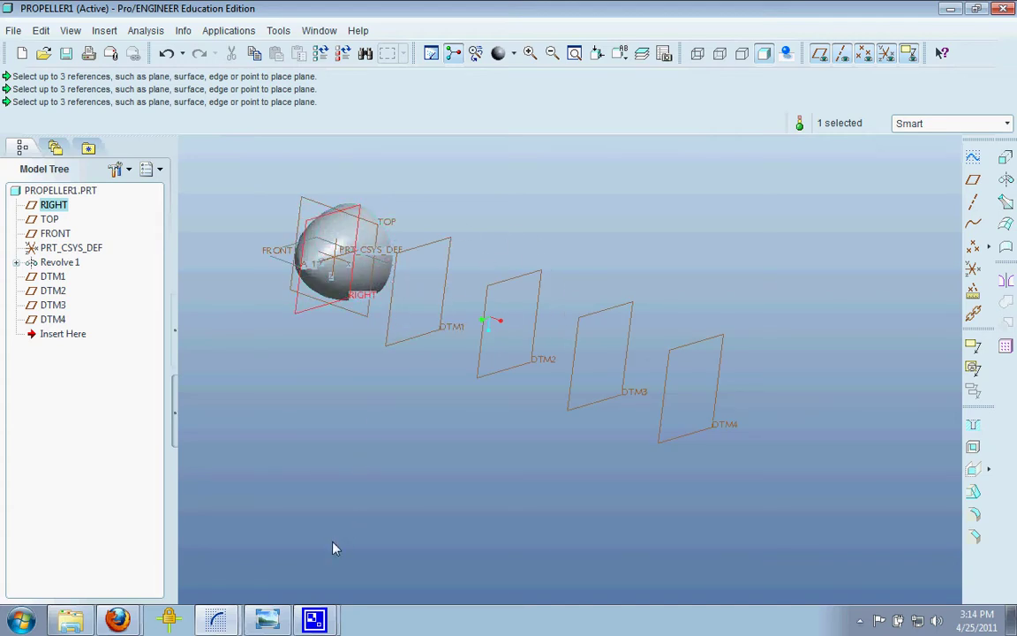
Look at the NACA-4424 airfoil window, return to PROPELLER1, and recentre the model
{"action": "left_click", "coordinate": [216, 619]}
{"action": "left_click", "coordinate": [234, 558]}
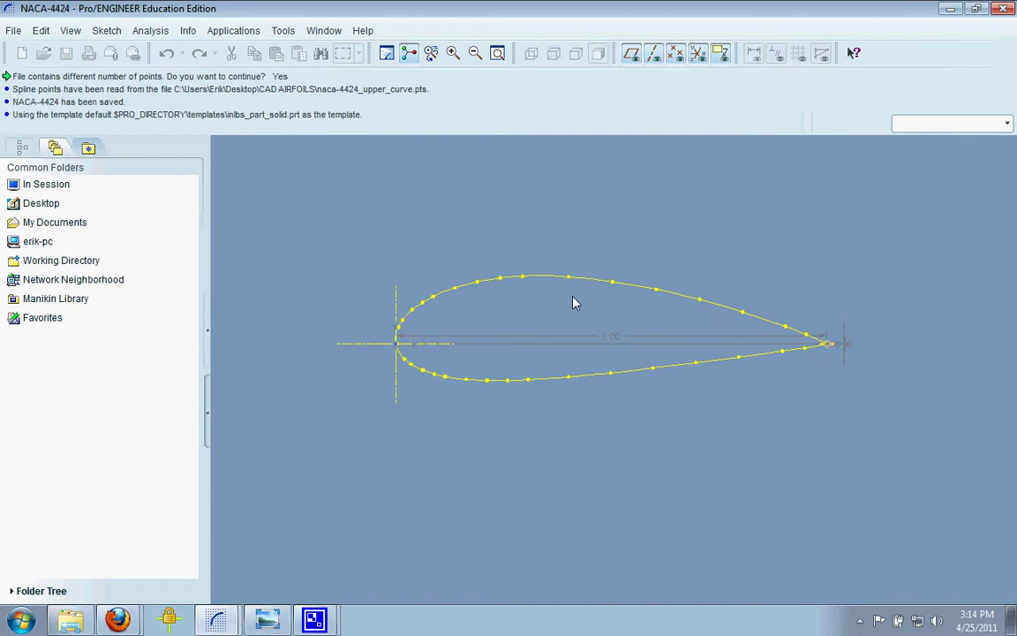
{"action": "left_click", "coordinate": [216, 619]}
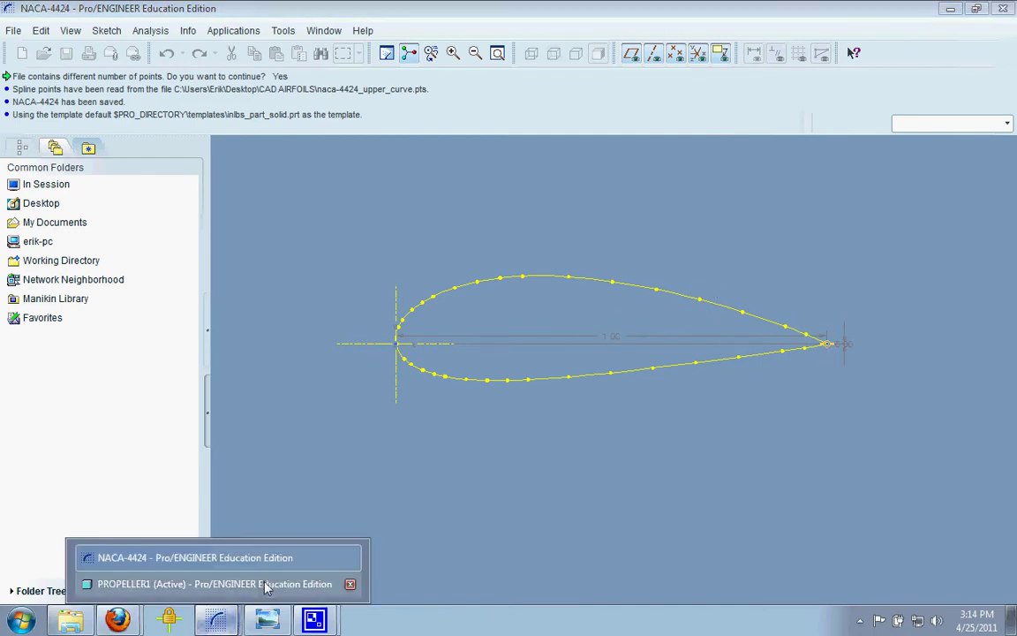
{"action": "left_click", "coordinate": [265, 584]}
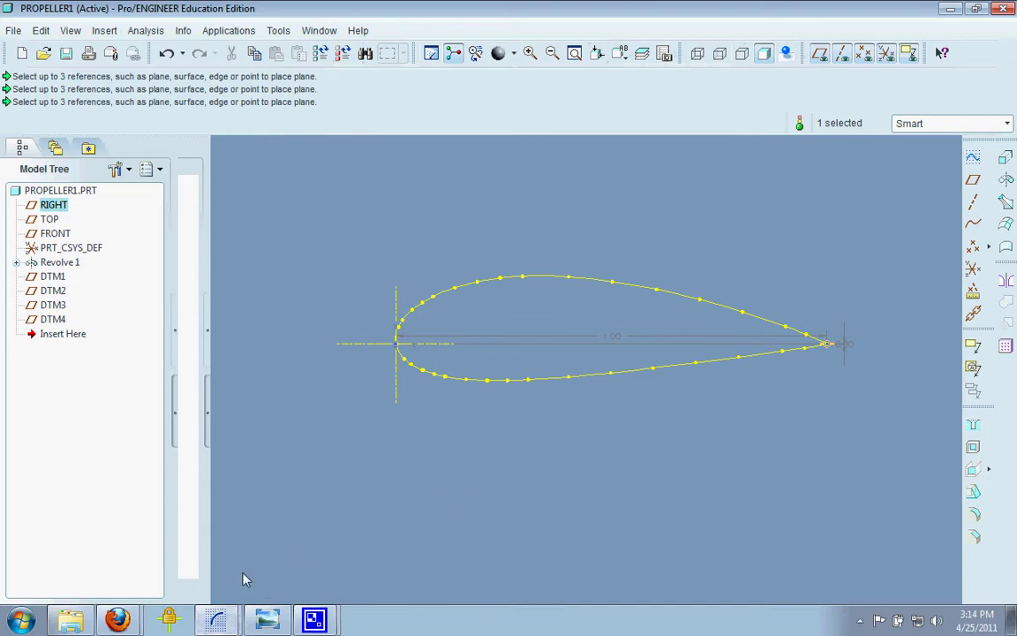
{"action": "left_click", "coordinate": [216, 618]}
{"action": "left_click", "coordinate": [300, 556]}
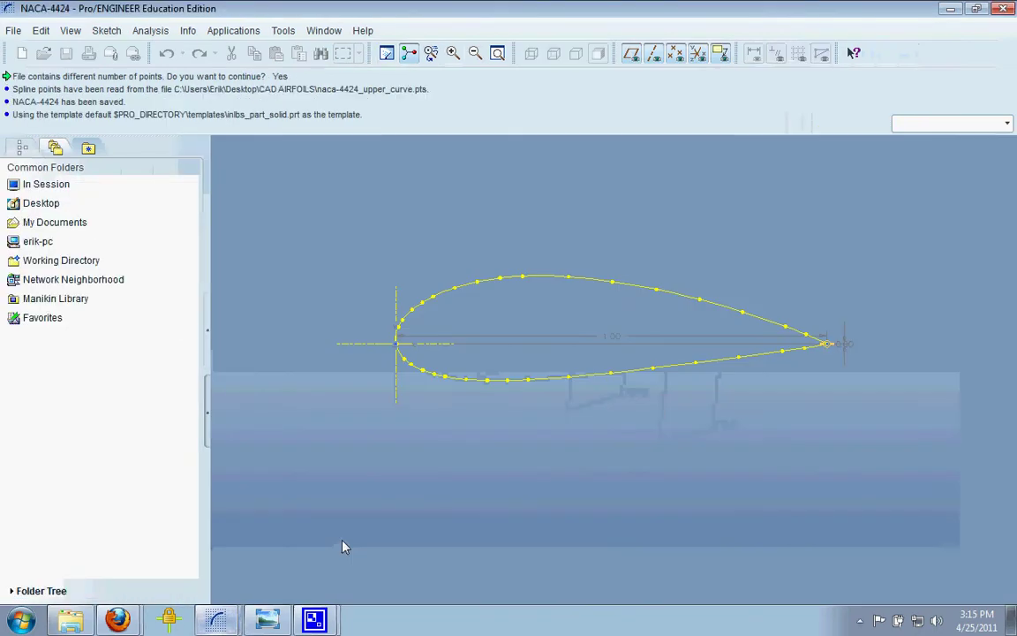
{"action": "left_click", "coordinate": [216, 619]}
{"action": "left_click", "coordinate": [263, 584]}
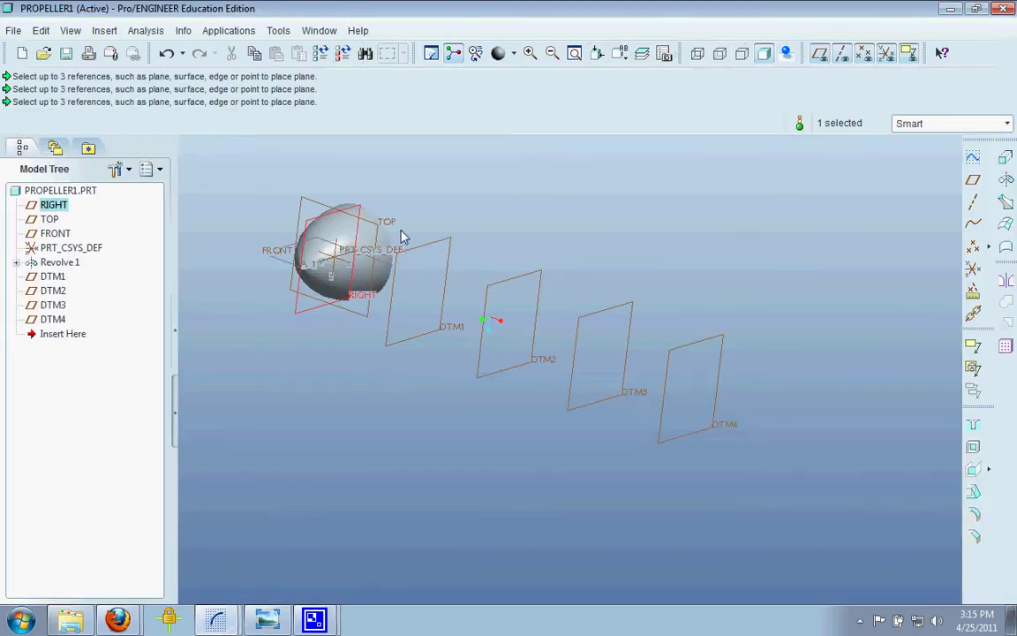
{"action": "middle_click_drag", "start_coordinate": [402, 237], "coordinate": [444, 296], "text": "shift"}
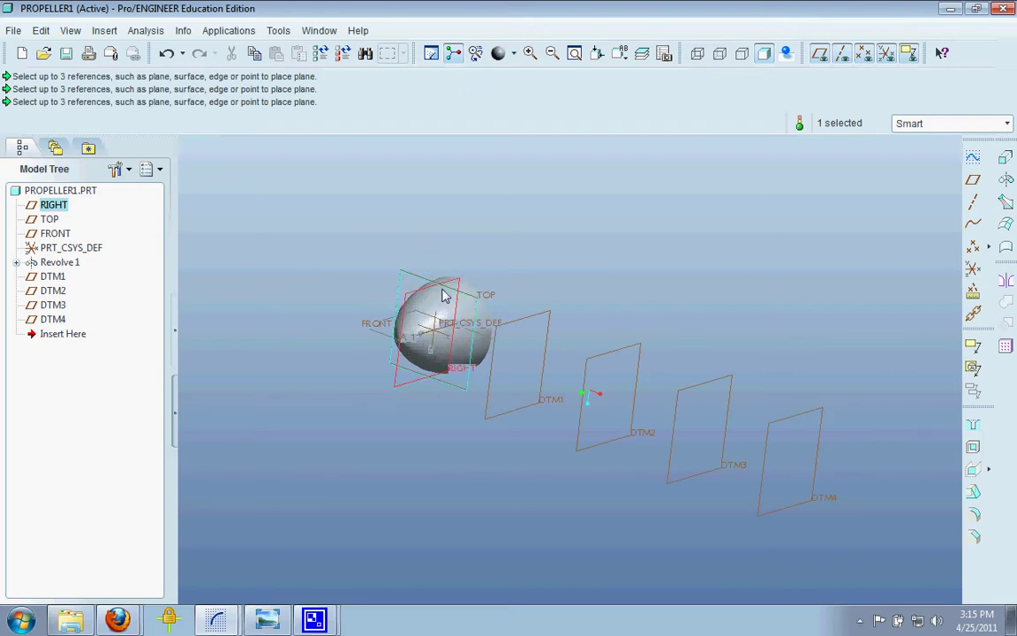
On the RIGHT plane, sketch a circle of diameter 30 centred on the part origin
{"action": "left_click", "coordinate": [972, 156]}
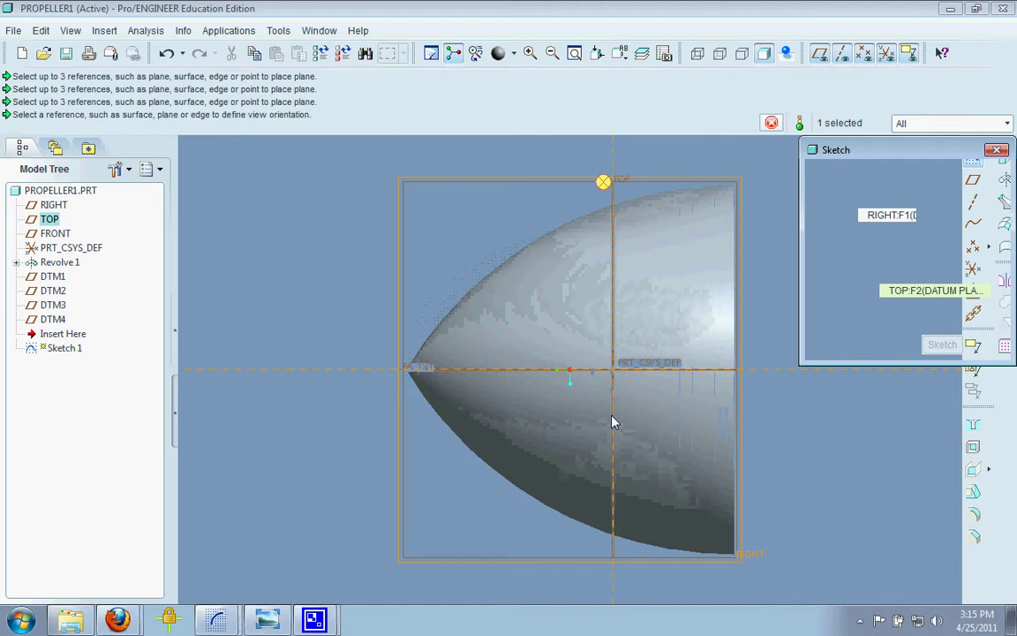
{"action": "left_click", "coordinate": [876, 343]}
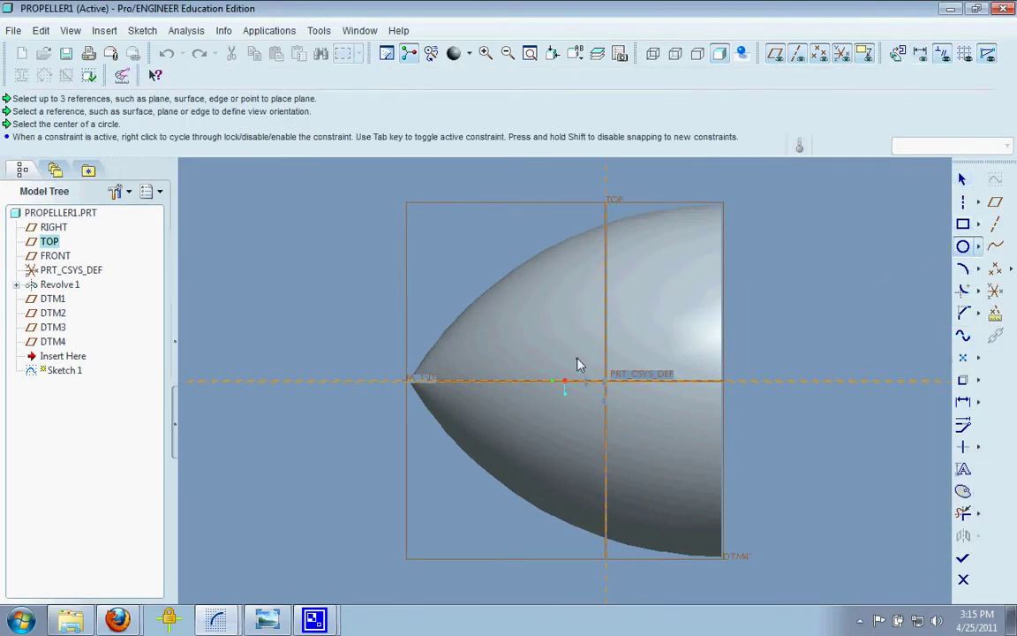
{"action": "left_click", "coordinate": [607, 387]}
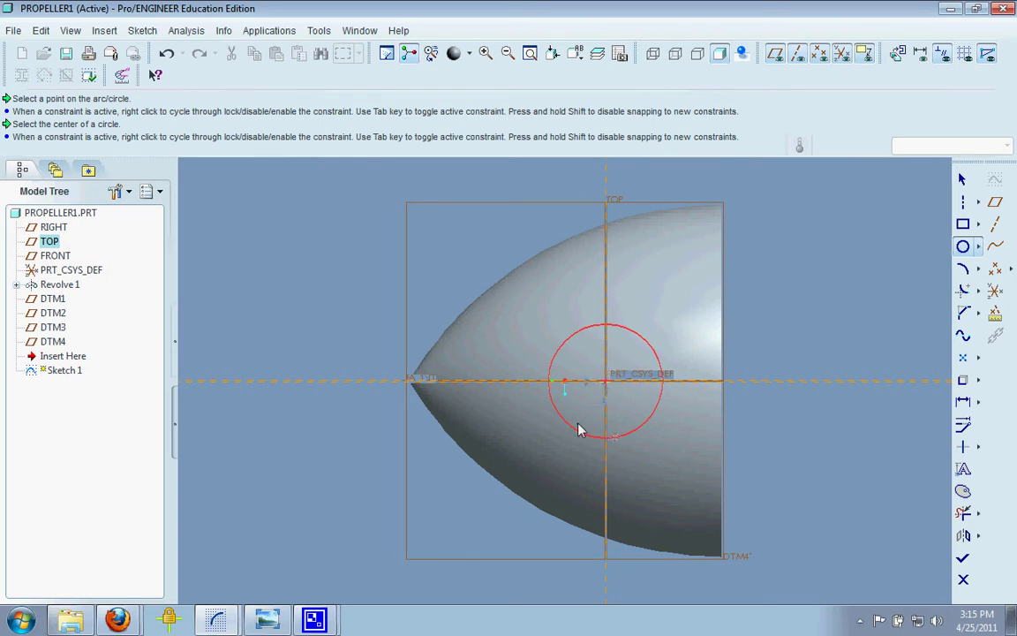
{"action": "left_click", "coordinate": [965, 185]}
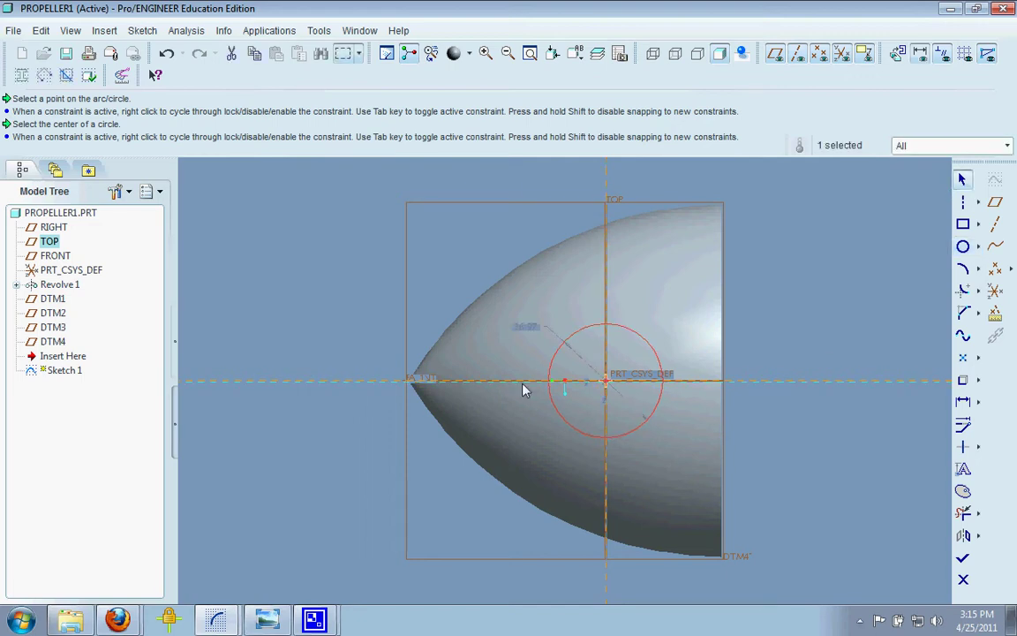
{"action": "double_click", "coordinate": [523, 327]}
{"action": "type", "text": "30"}
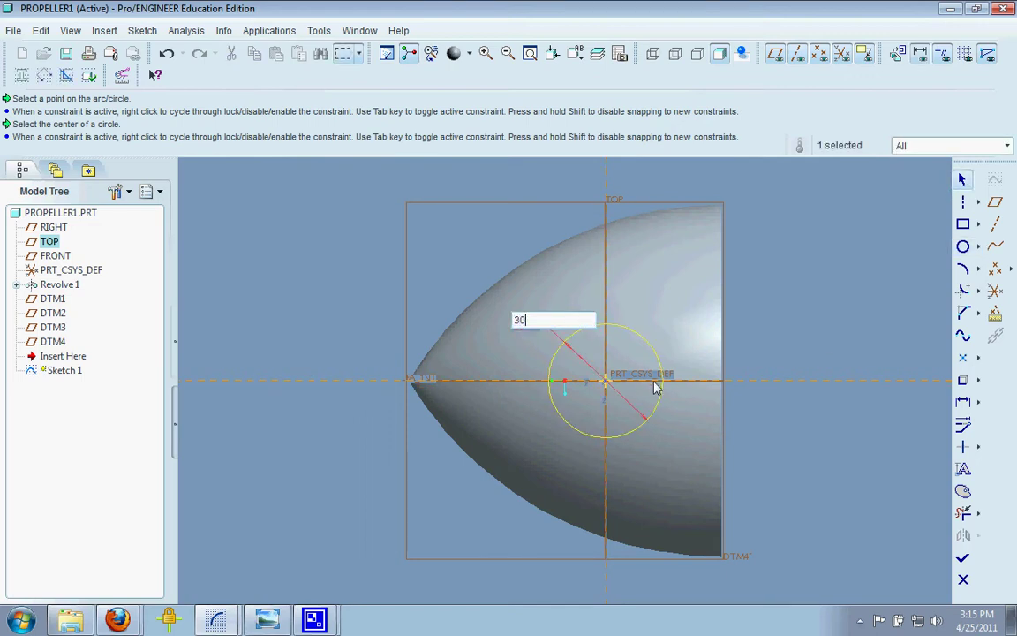
{"action": "key", "text": "Return"}
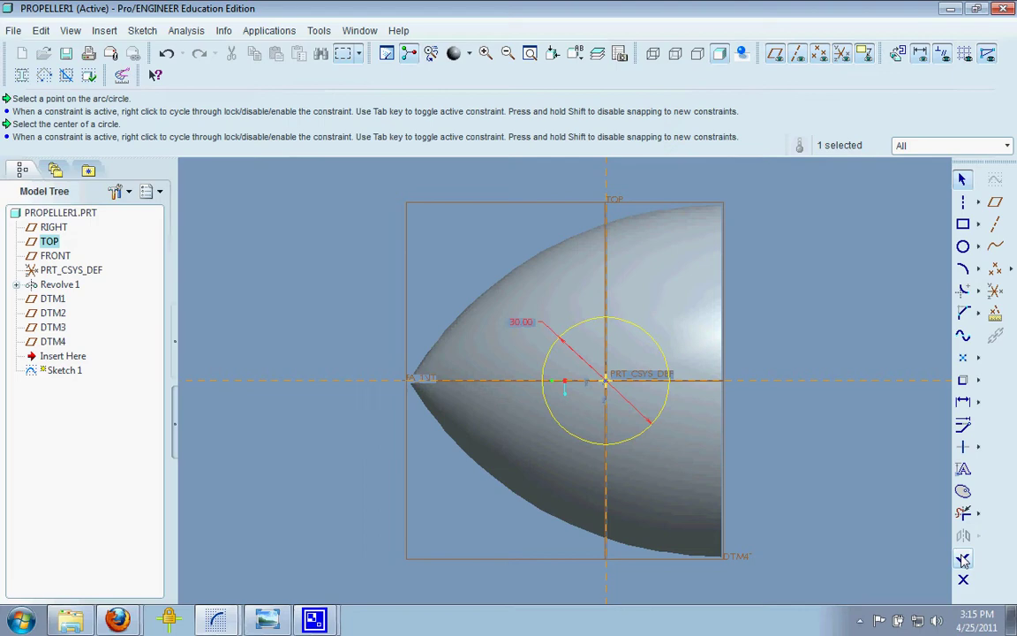
{"action": "left_click", "coordinate": [963, 561]}
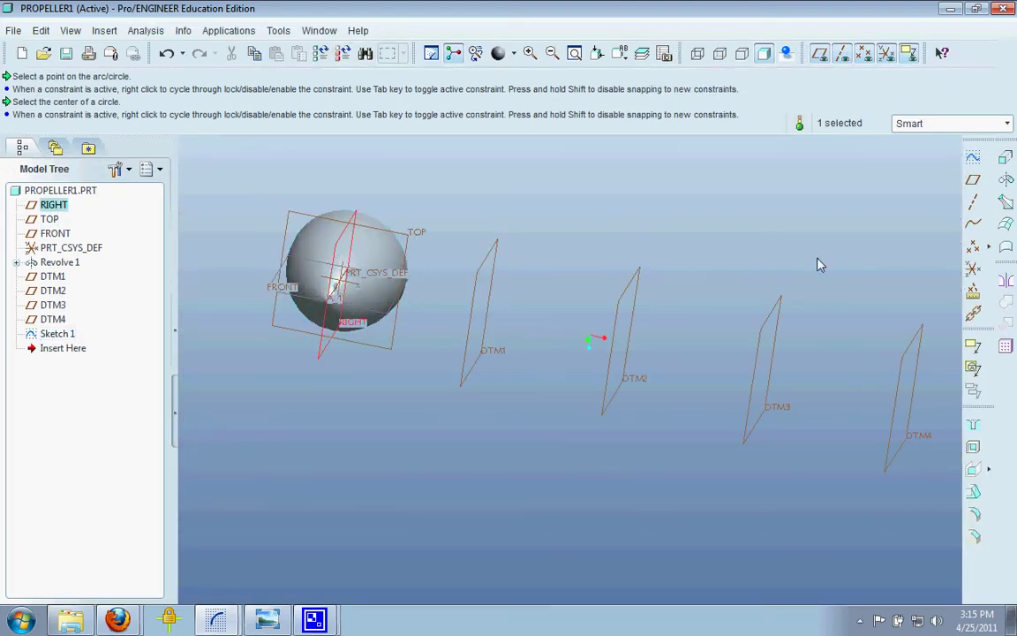
Create a trial datum plane DTM5 offset 50, undo it, and start a sketch on DTM1
{"action": "left_click", "coordinate": [973, 179]}
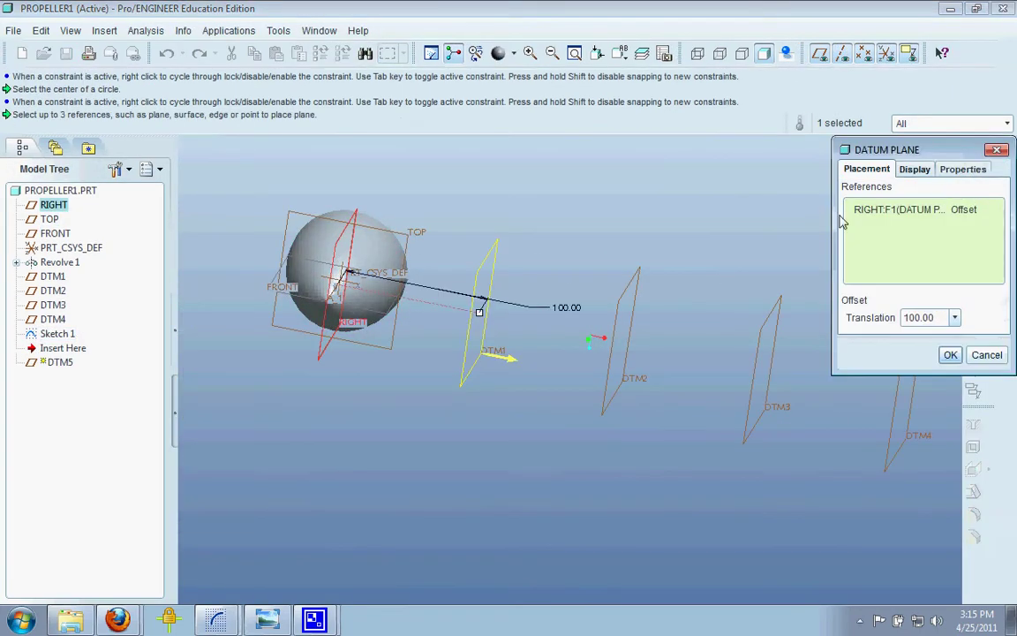
{"action": "double_click", "coordinate": [923, 319]}
{"action": "type", "text": "50"}
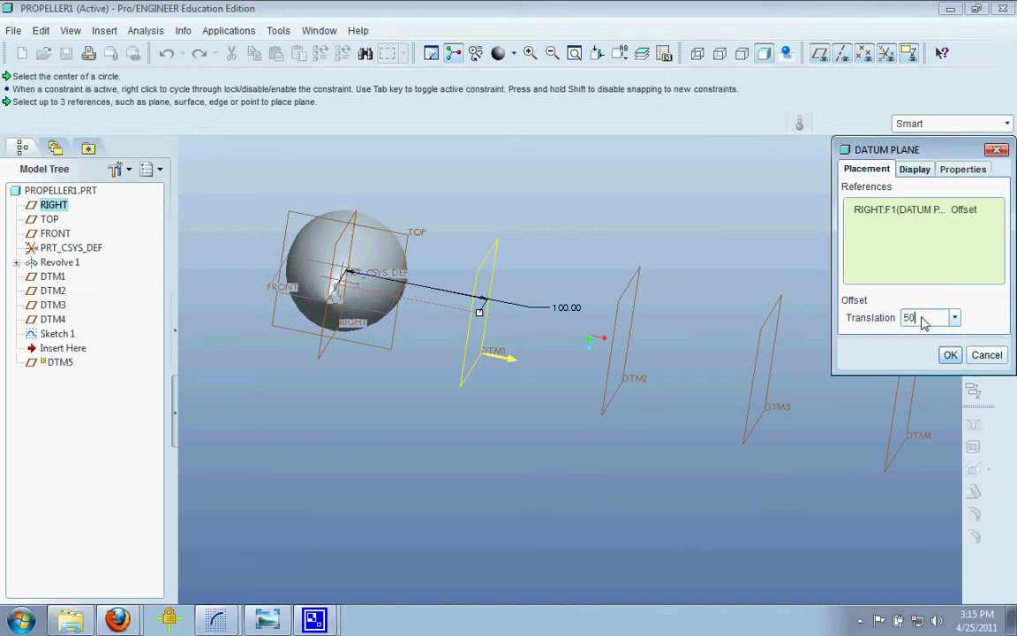
{"action": "key", "text": "Return"}
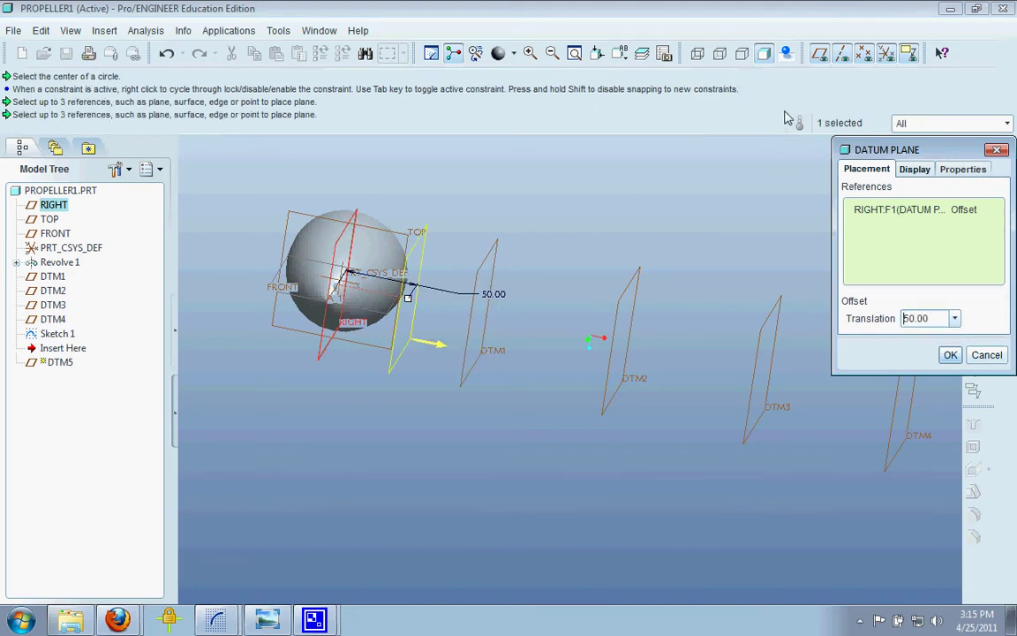
{"action": "left_click", "coordinate": [950, 354]}
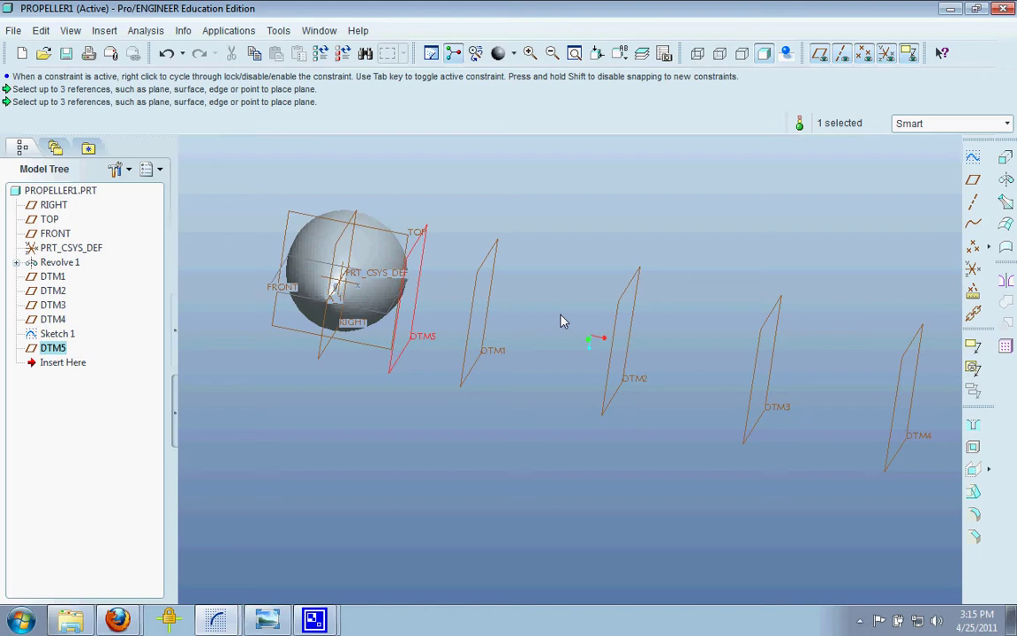
{"action": "key", "text": "ctrl+z"}
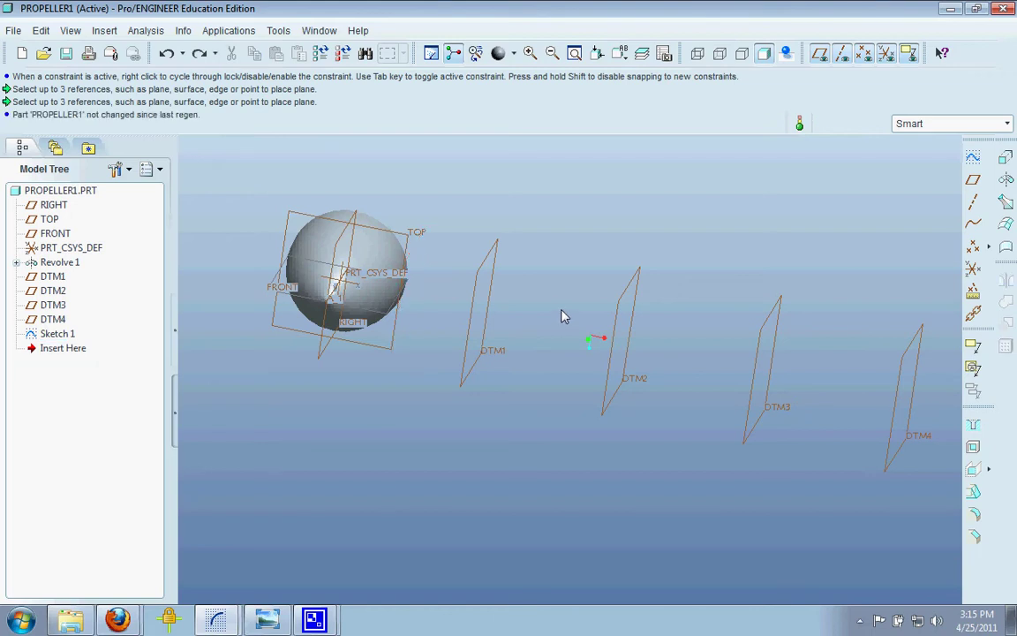
{"action": "left_click", "coordinate": [486, 278]}
{"action": "left_click", "coordinate": [1006, 159]}
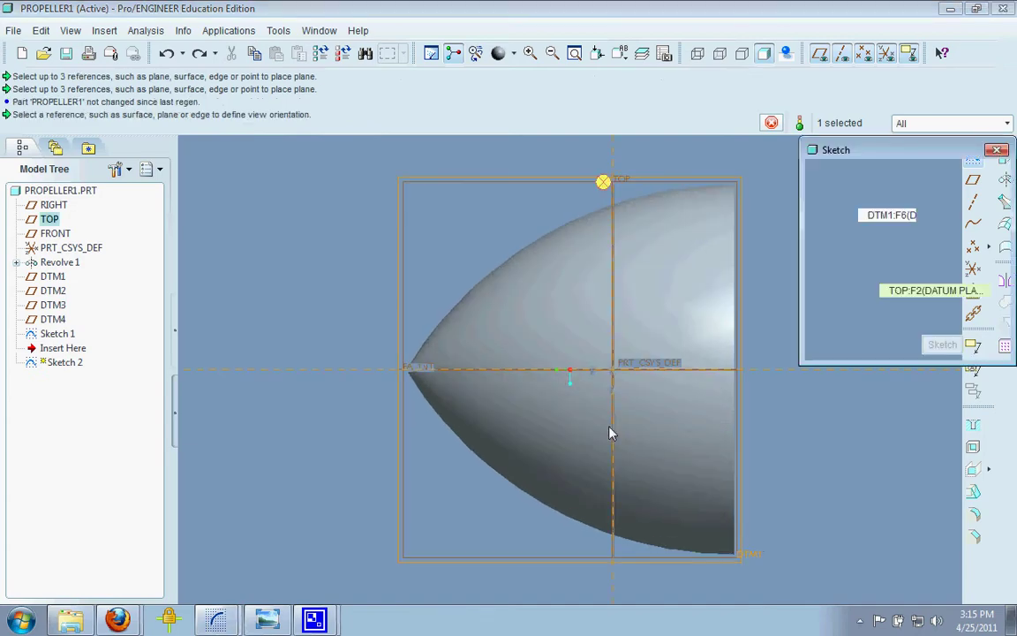
Enter the sketcher on DTM1 and import naca-4424.sec through Data from File
{"action": "left_click", "coordinate": [941, 345]}
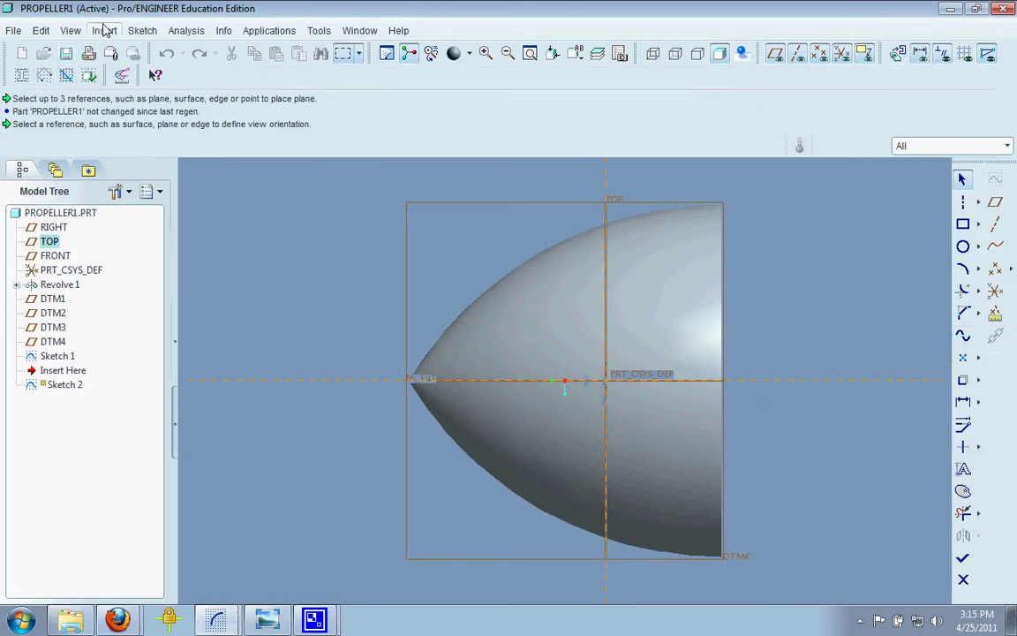
{"action": "left_click", "coordinate": [105, 30]}
{"action": "left_click", "coordinate": [106, 30]}
{"action": "left_click", "coordinate": [142, 30]}
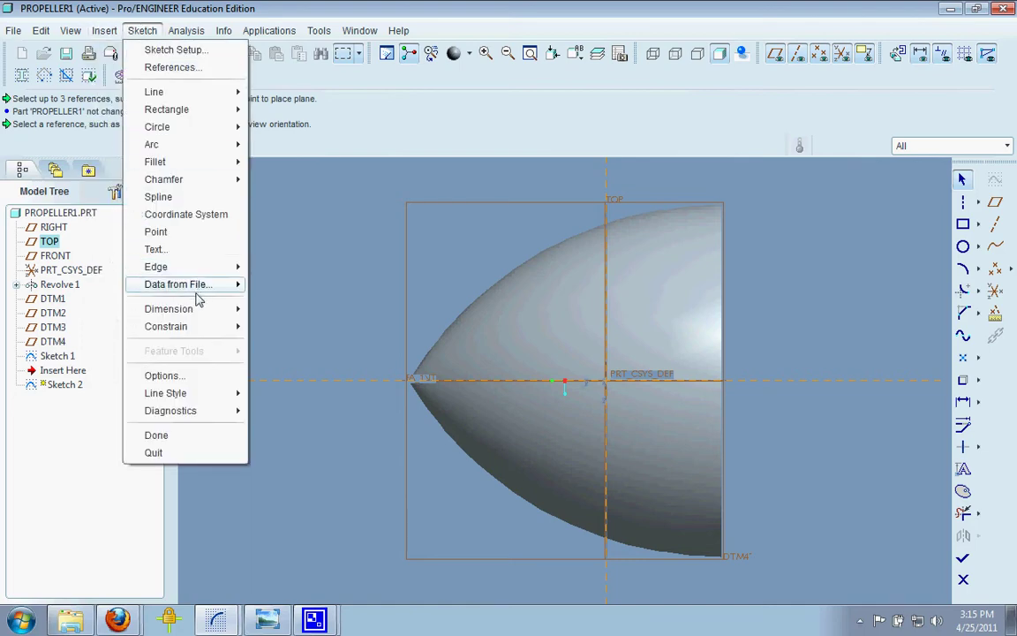
{"action": "mouse_move", "coordinate": [196, 284]}
{"action": "left_click", "coordinate": [287, 285]}
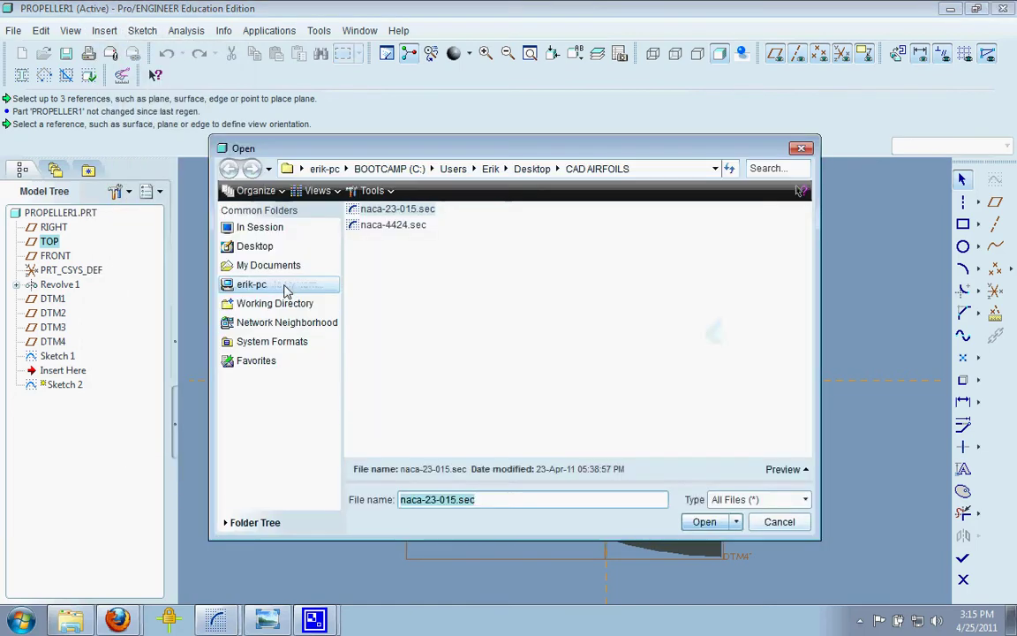
{"action": "left_click", "coordinate": [396, 226]}
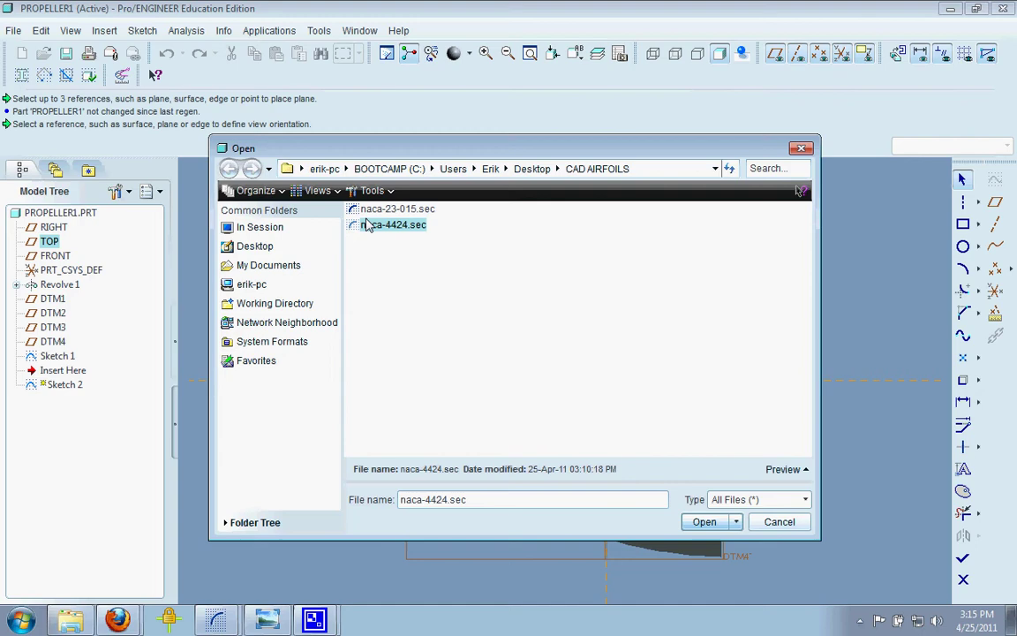
{"action": "left_click", "coordinate": [703, 521]}
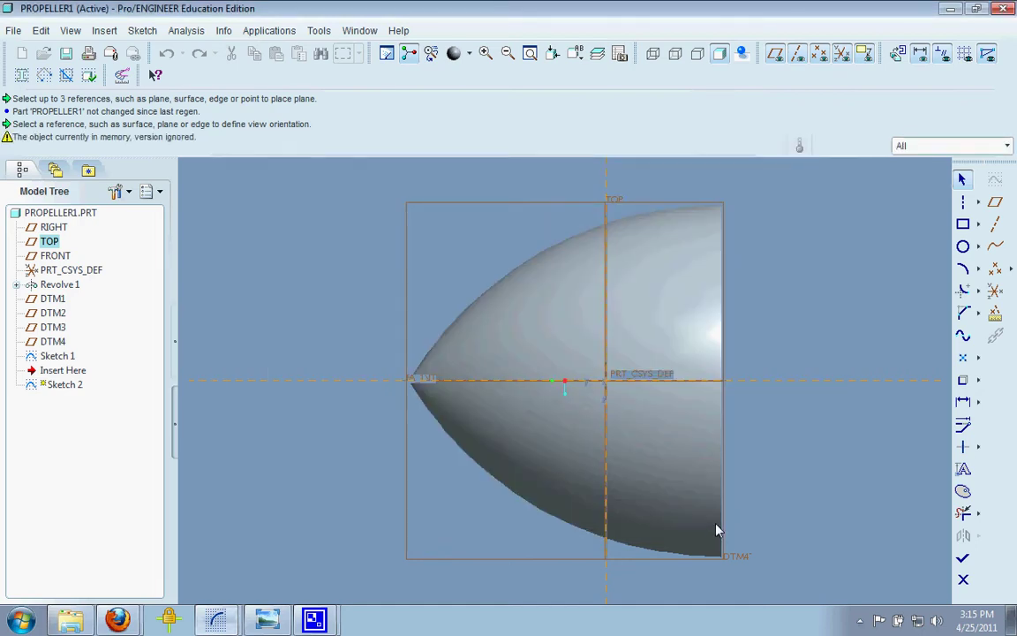
Place the imported airfoil section at the part origin
{"action": "left_click", "coordinate": [616, 387]}
{"action": "scroll", "coordinate": [624, 379], "scroll_direction": "up", "scroll_amount": 3}
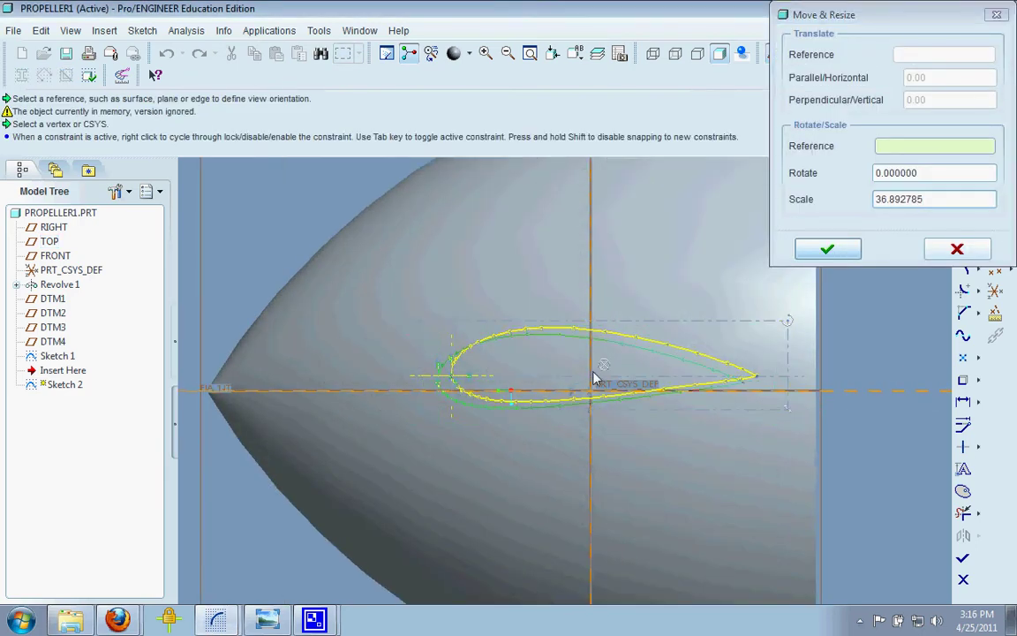
{"action": "left_click_drag", "start_coordinate": [594, 378], "coordinate": [590, 389]}
{"action": "scroll", "coordinate": [647, 336], "scroll_direction": "down", "scroll_amount": 2}
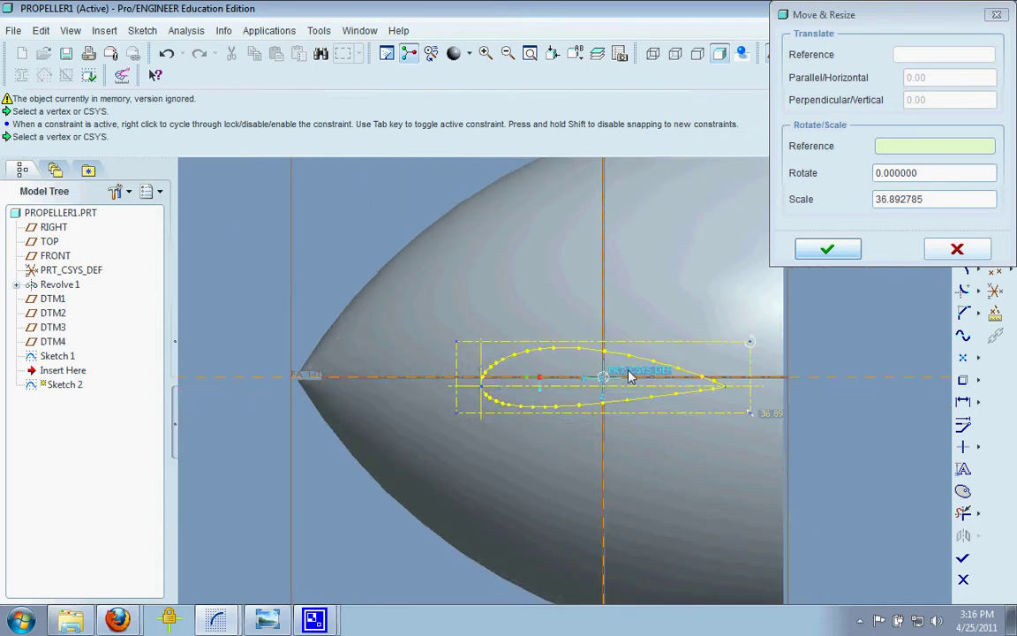
Scale the airfoil section to 40, rotate it 60 degrees, and confirm
{"action": "double_click", "coordinate": [929, 202]}
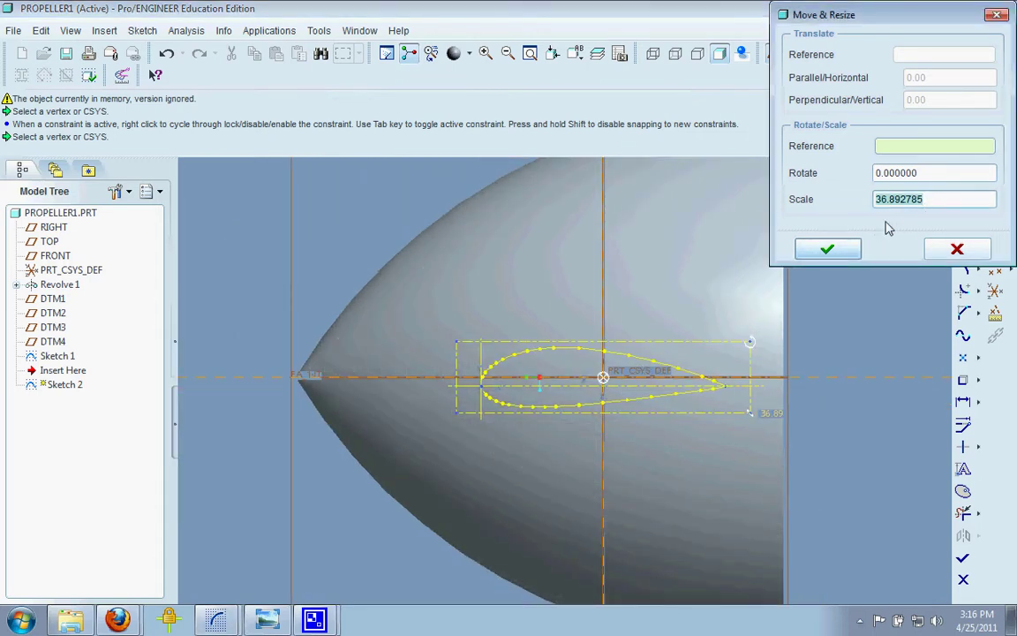
{"action": "type", "text": "40"}
{"action": "key", "text": "Return"}
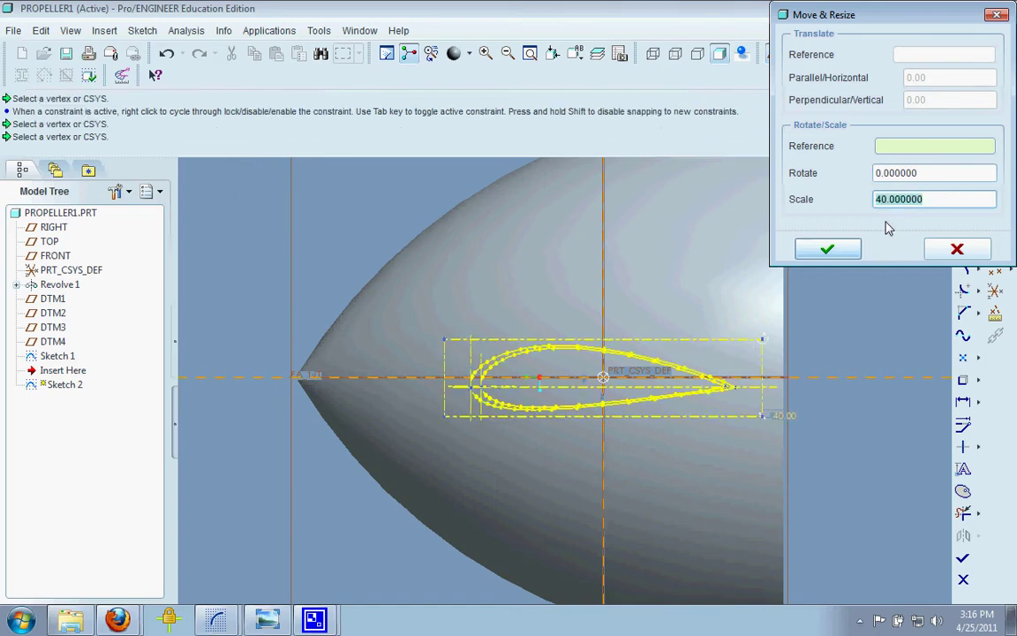
{"action": "scroll", "coordinate": [668, 353], "scroll_direction": "up", "scroll_amount": 2}
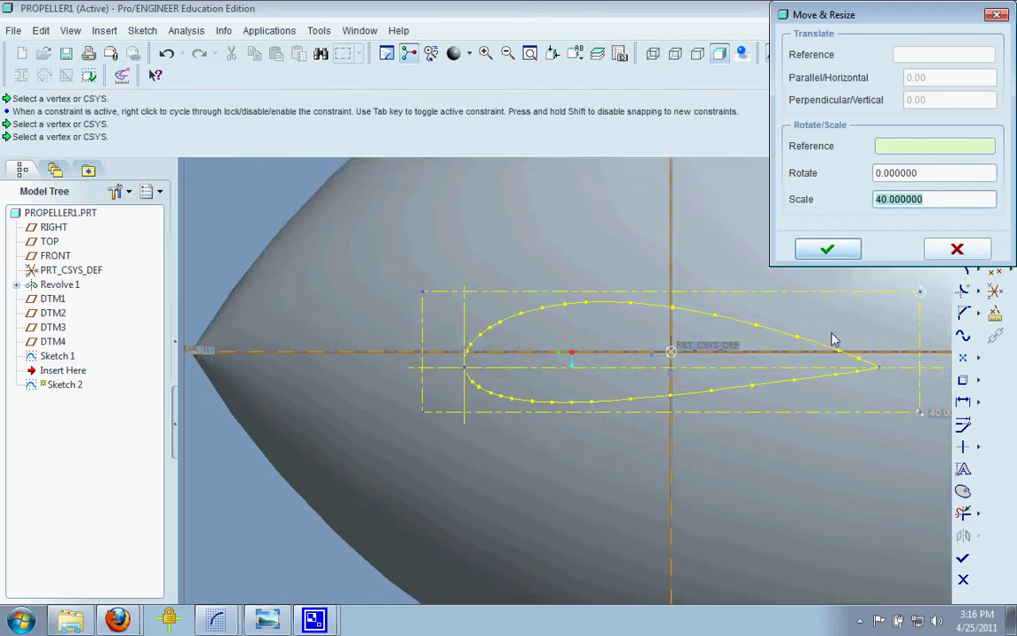
{"action": "scroll", "coordinate": [833, 339], "scroll_direction": "up", "scroll_amount": 1}
{"action": "scroll", "coordinate": [647, 375], "scroll_direction": "down", "scroll_amount": 4}
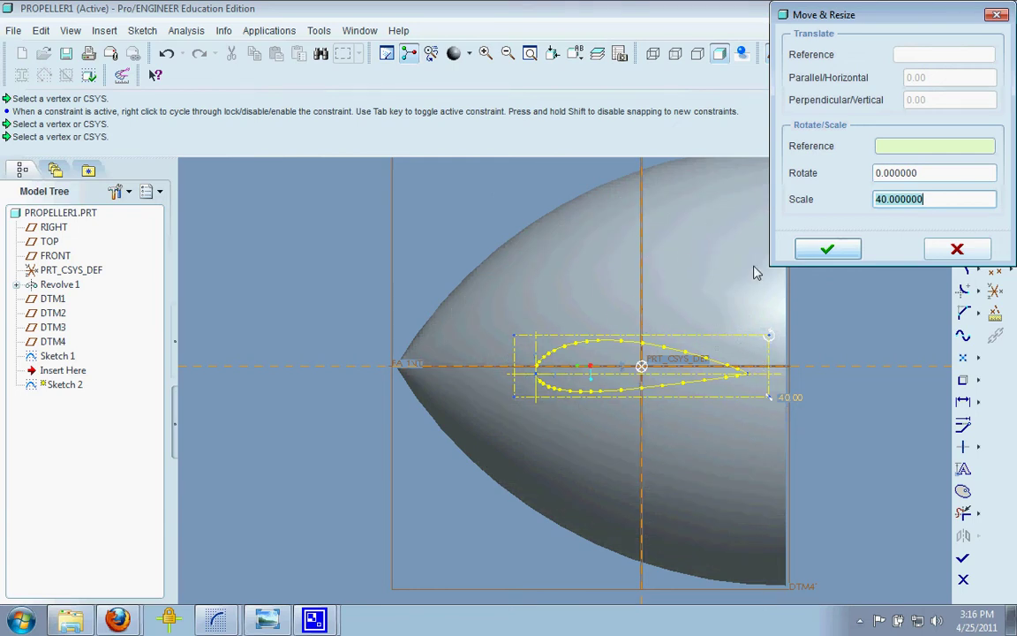
{"action": "left_click", "coordinate": [915, 173]}
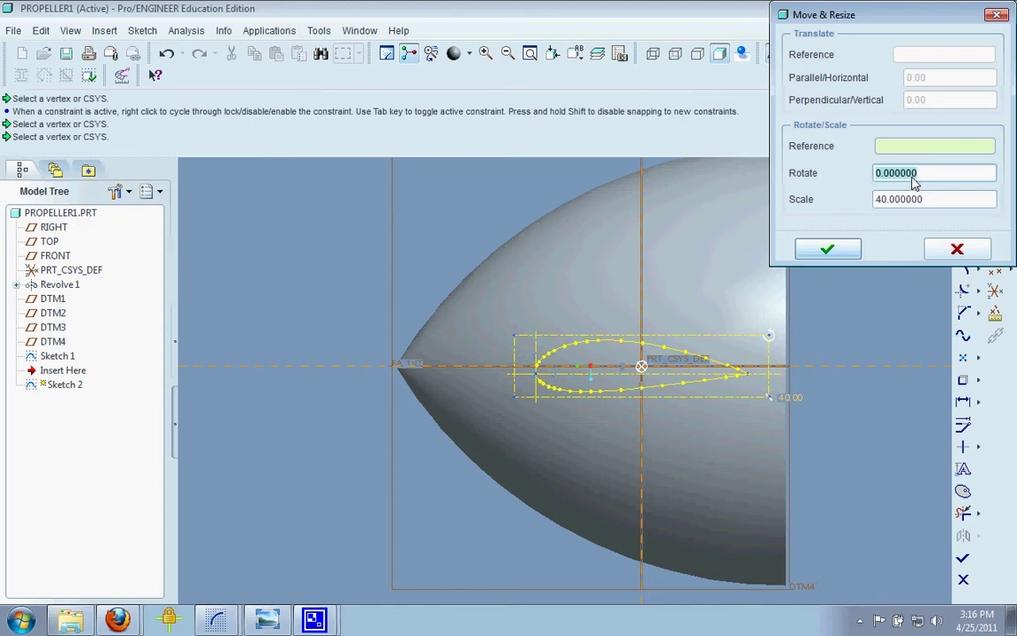
{"action": "type", "text": "60"}
{"action": "key", "text": "Return"}
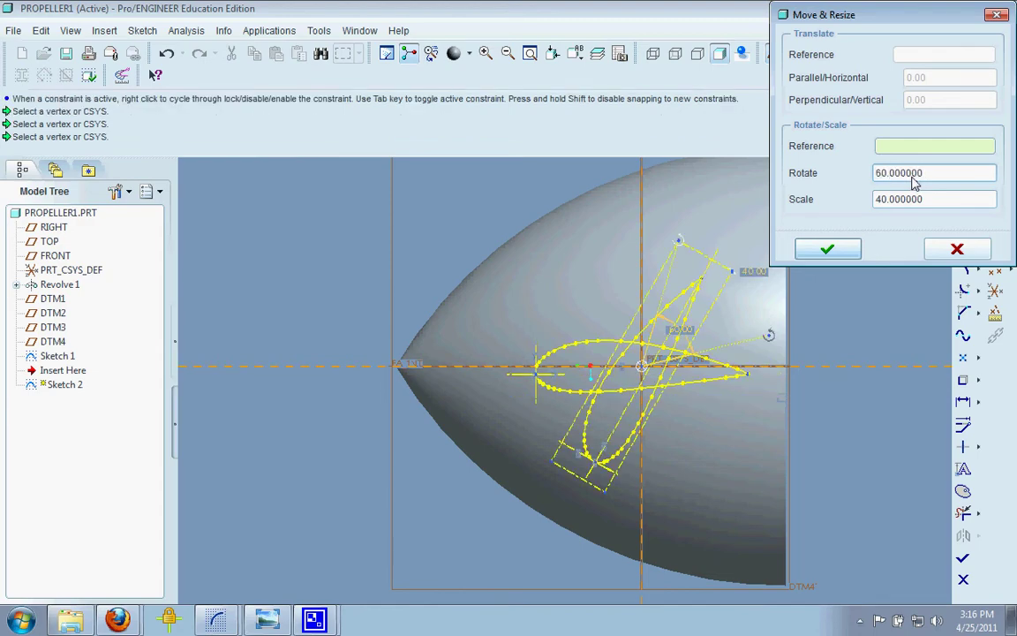
{"action": "mouse_move", "coordinate": [671, 344]}
{"action": "middle_mouse_down"}
{"action": "mouse_move", "coordinate": [618, 364]}
{"action": "mouse_move", "coordinate": [658, 335]}
{"action": "middle_mouse_up"}
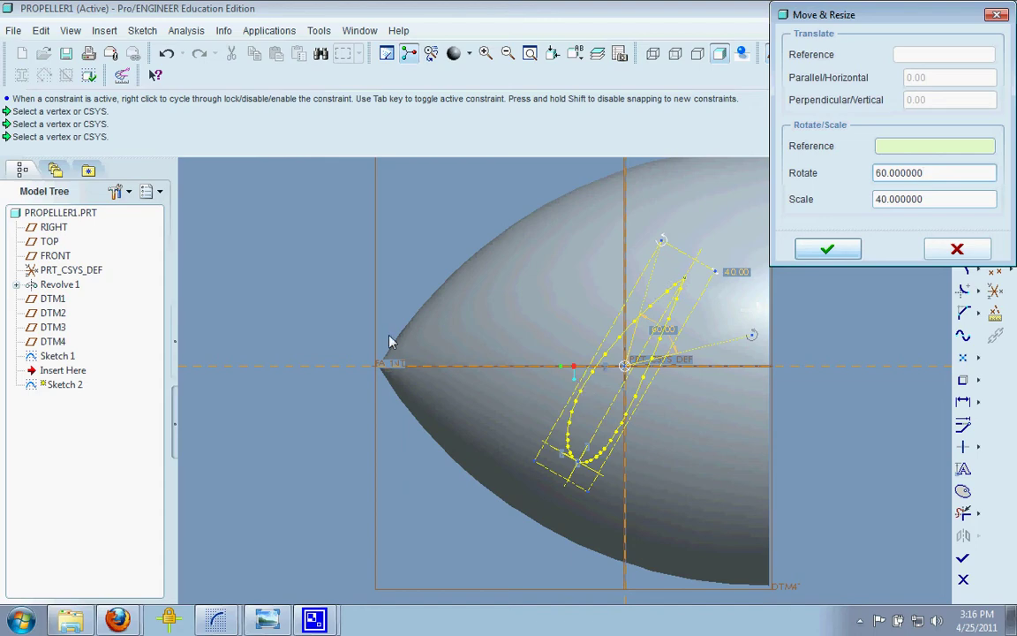
{"action": "left_click", "coordinate": [826, 249]}
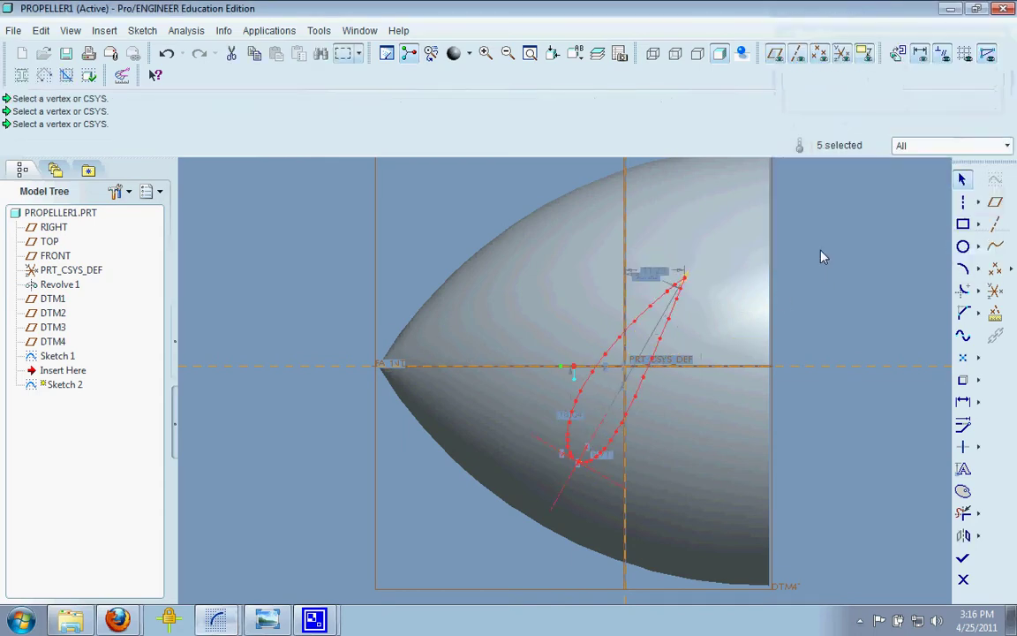
Finish Sketch 2 and start a new sketch on datum plane DTM2
{"action": "left_click", "coordinate": [964, 558]}
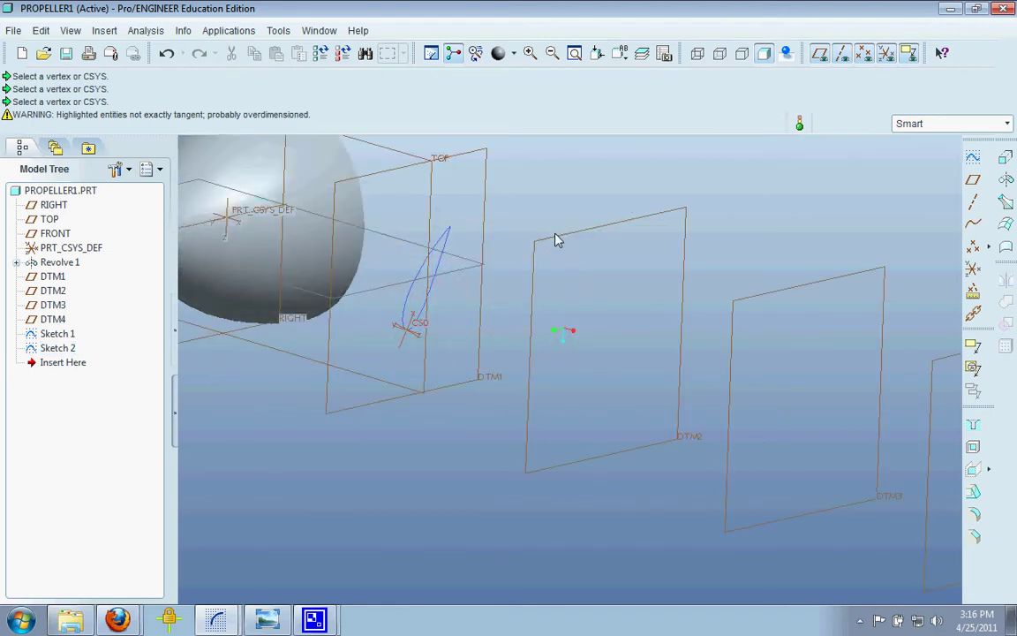
{"action": "left_click", "coordinate": [558, 240]}
{"action": "left_click", "coordinate": [972, 159]}
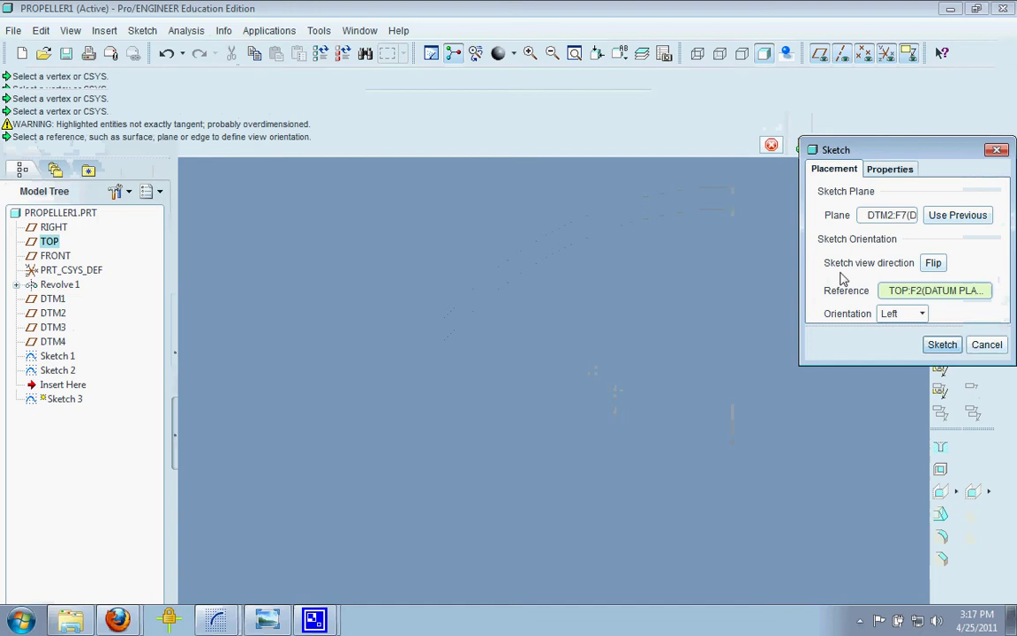
{"action": "left_click", "coordinate": [939, 346]}
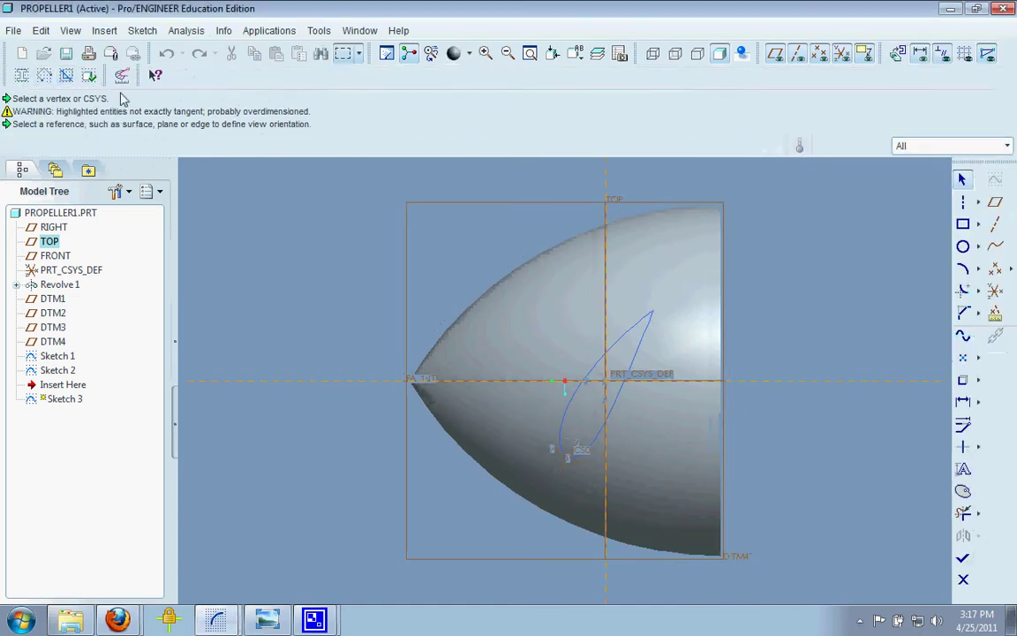
Import the naca-4424.sec airfoil section into the DTM2 sketch
{"action": "left_click", "coordinate": [143, 30]}
{"action": "mouse_move", "coordinate": [188, 284]}
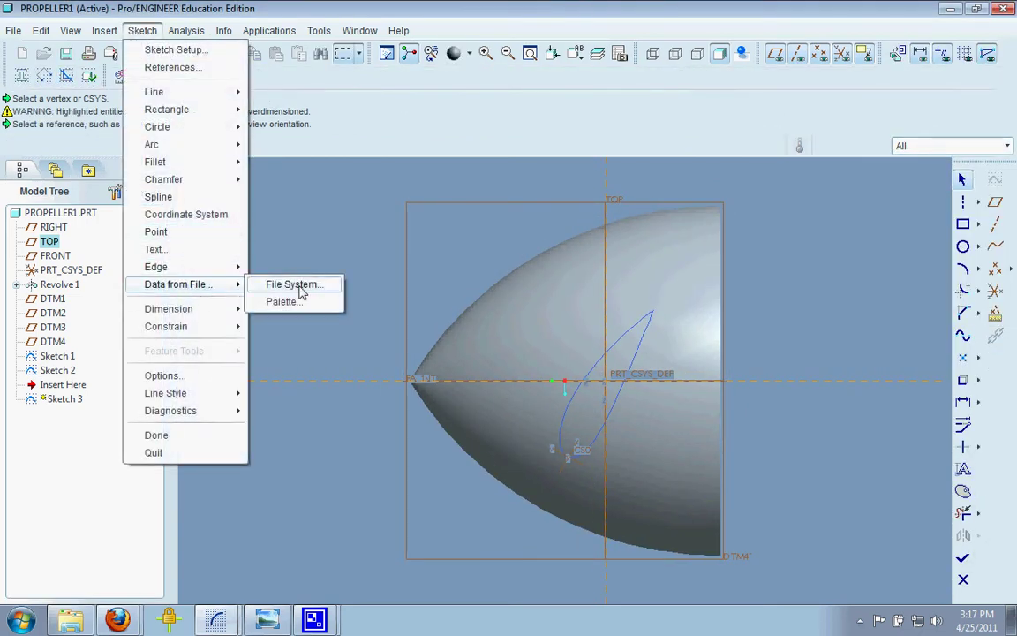
{"action": "left_click", "coordinate": [301, 286]}
{"action": "left_click", "coordinate": [392, 224]}
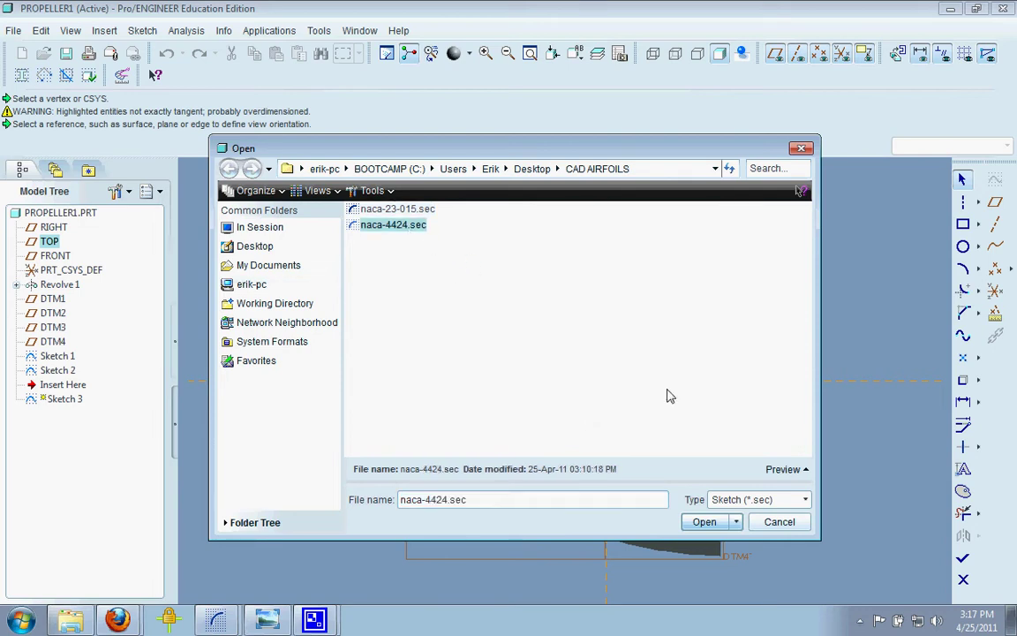
{"action": "left_click", "coordinate": [703, 521]}
{"action": "left_click", "coordinate": [607, 384]}
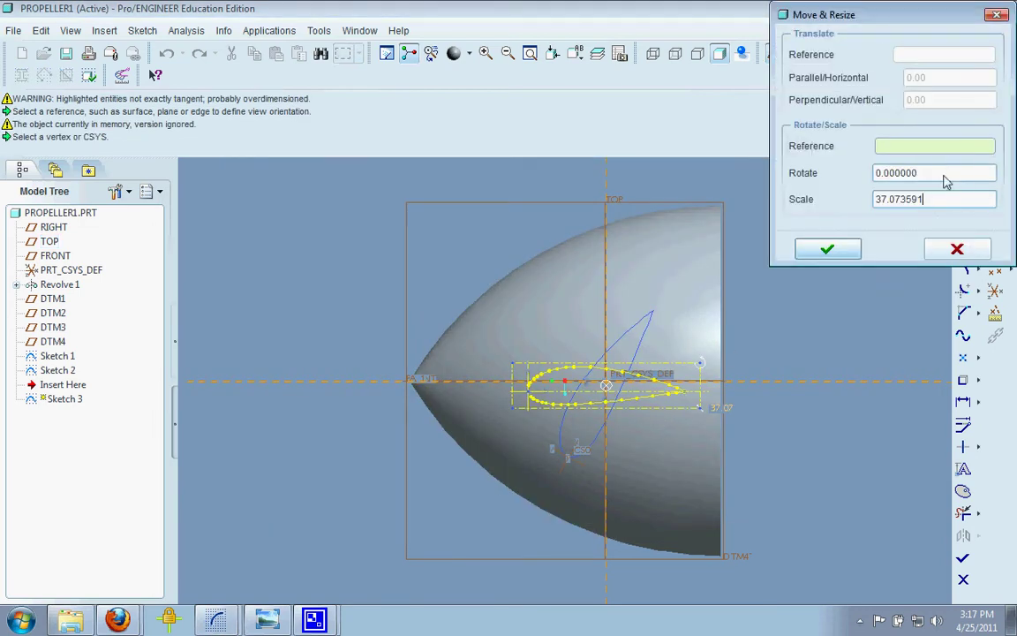
Scale the section to 65, anchor it on PRT_CSYS_DEF, and rotate it 70 degrees
{"action": "left_click", "coordinate": [927, 200]}
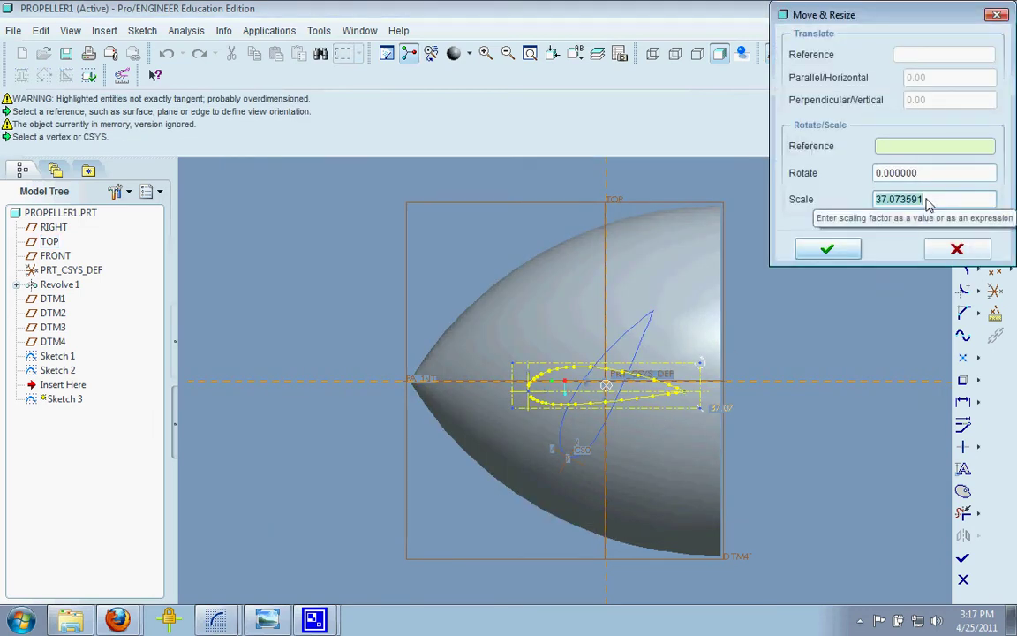
{"action": "type", "text": "65"}
{"action": "key", "text": "Return"}
{"action": "scroll", "coordinate": [583, 445], "scroll_direction": "up", "scroll_amount": 3}
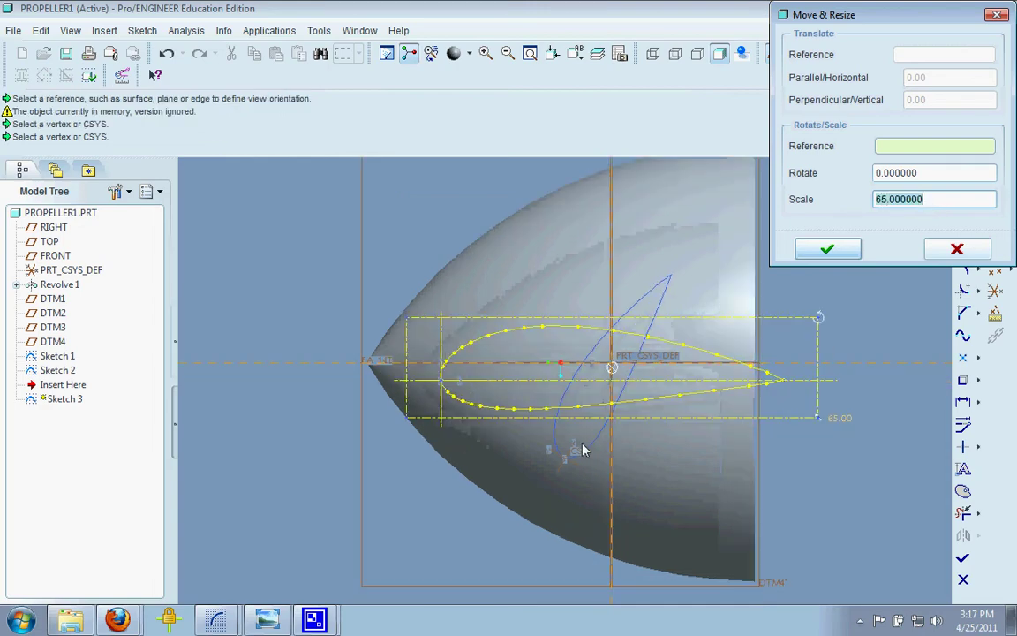
{"action": "left_click", "coordinate": [620, 346]}
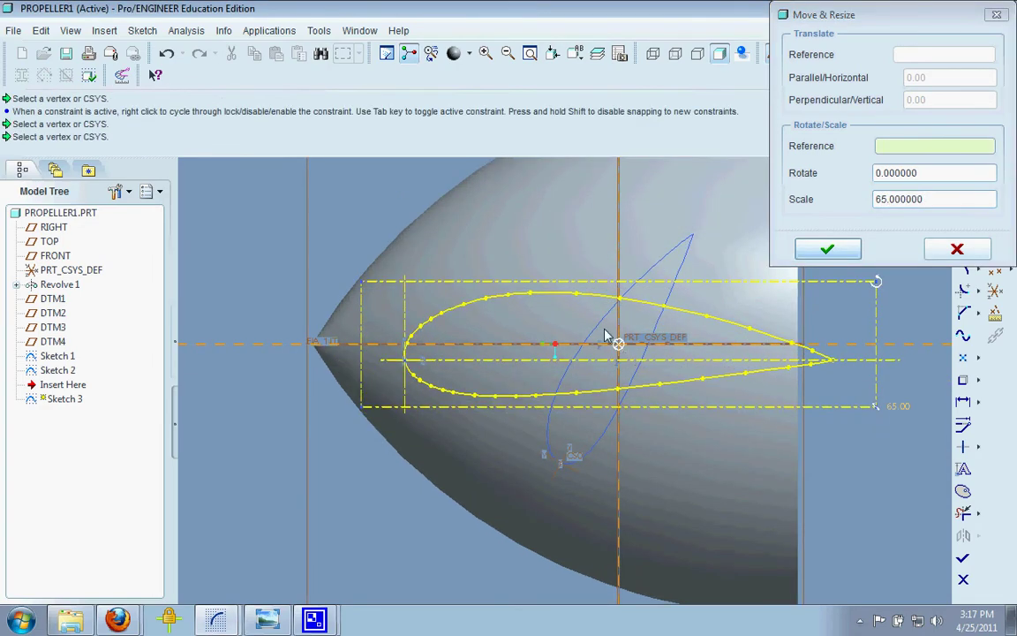
{"action": "left_click", "coordinate": [933, 175]}
{"action": "double_click", "coordinate": [932, 175]}
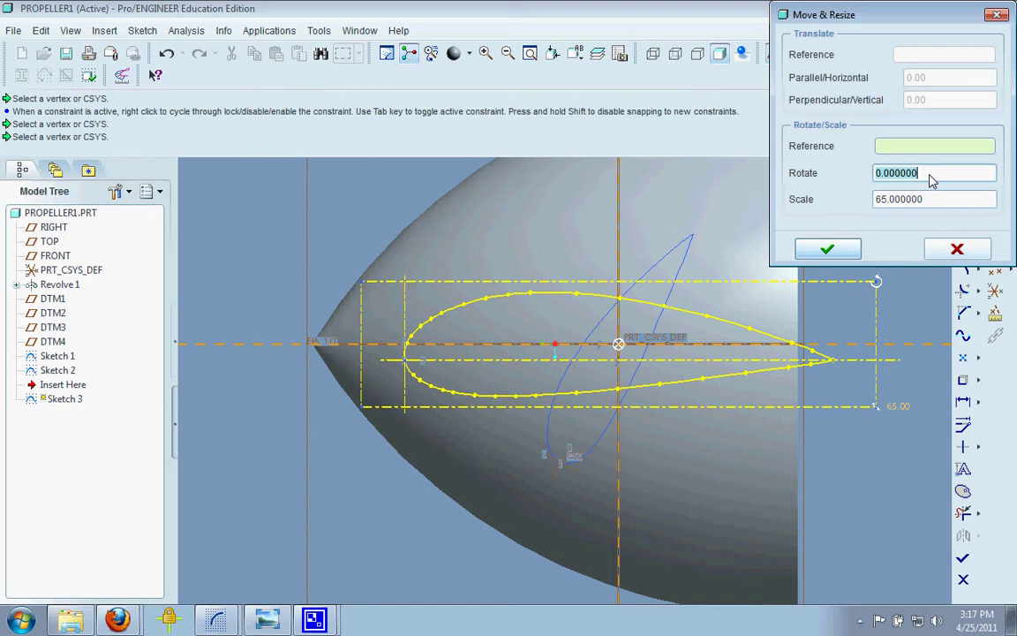
{"action": "type", "text": "70"}
{"action": "key", "text": "Return"}
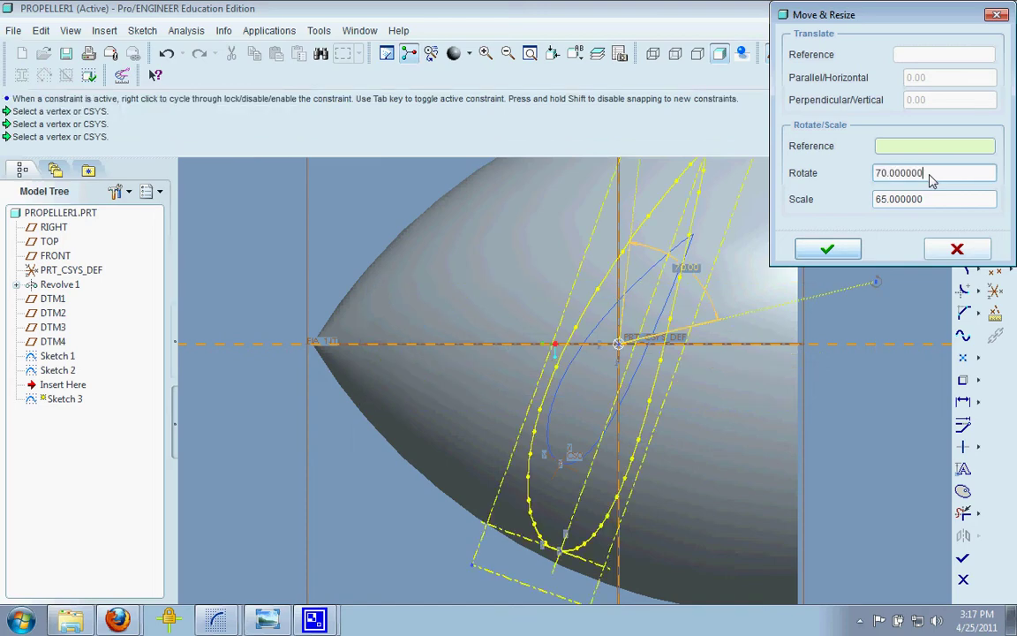
{"action": "left_click", "coordinate": [803, 249]}
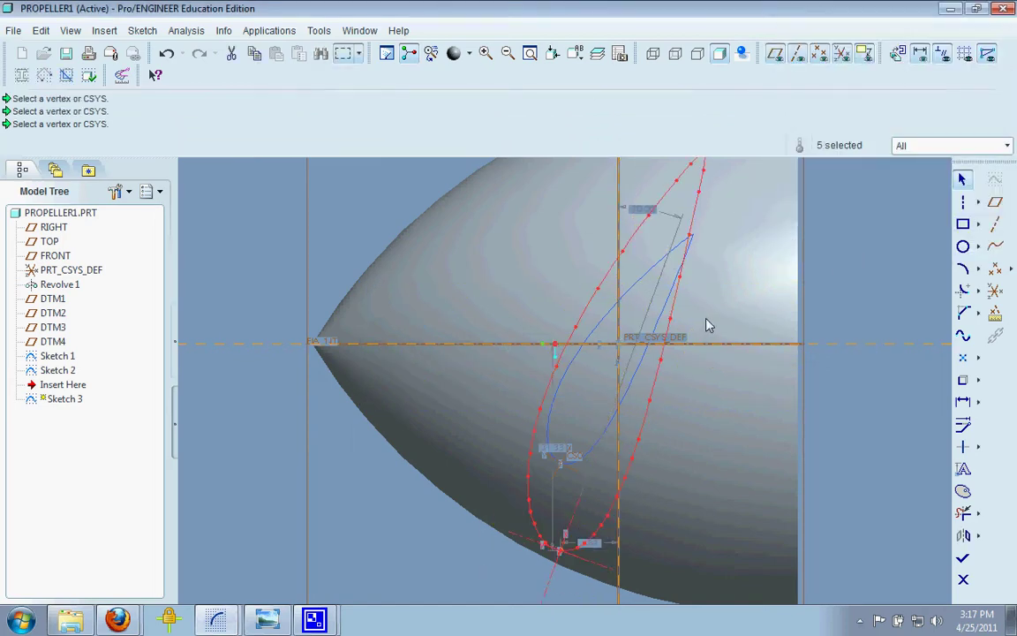
Finish Sketch 3 and start a new sketch on datum plane DTM3
{"action": "left_click", "coordinate": [963, 561]}
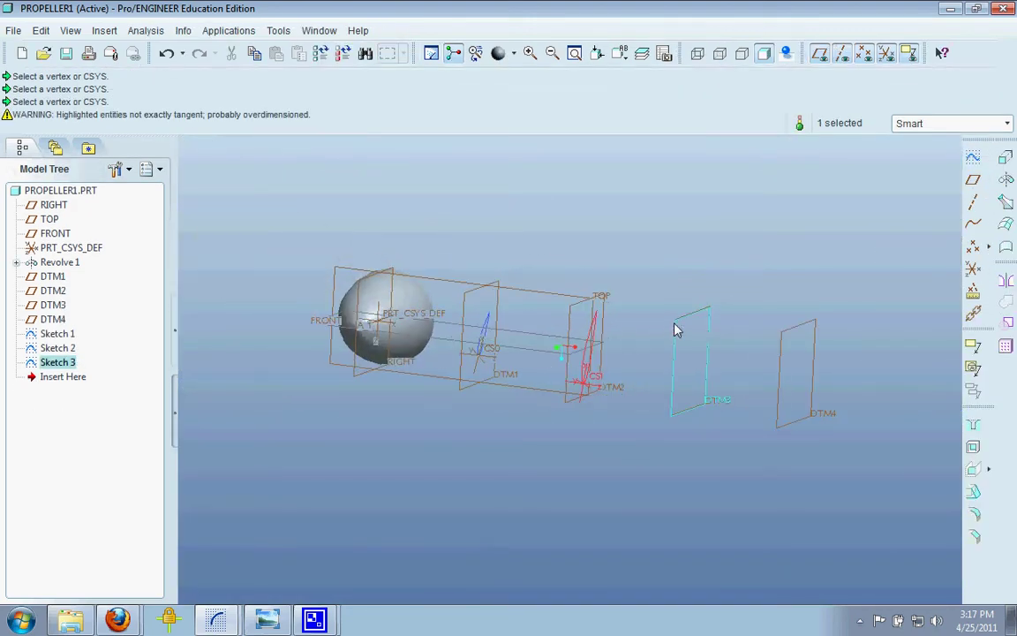
{"action": "left_click", "coordinate": [674, 331]}
{"action": "left_click", "coordinate": [973, 156]}
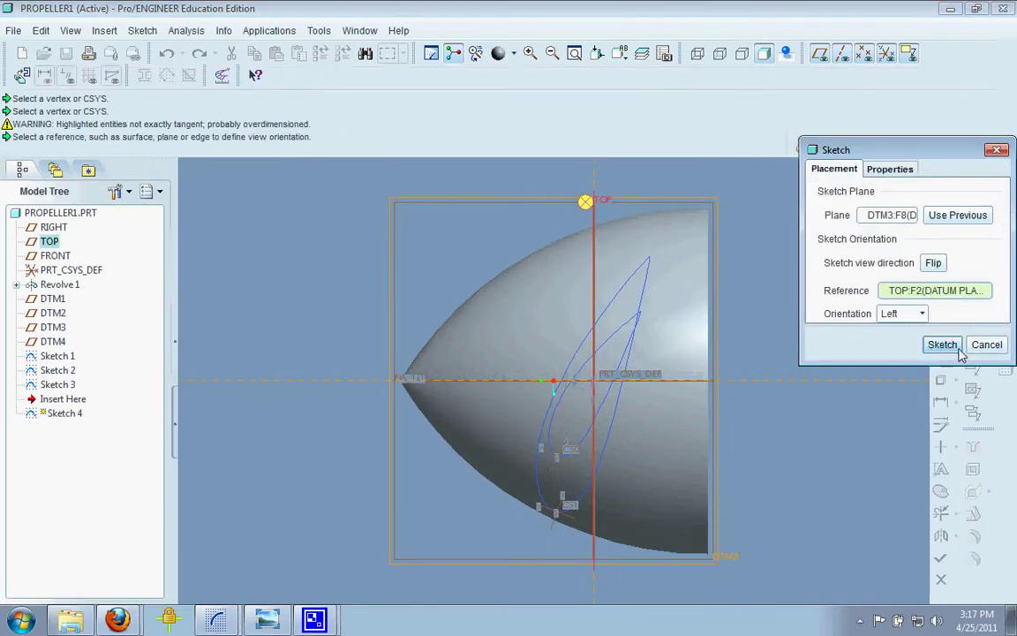
Enter the sketcher on DTM3 and import the airfoil section file
{"action": "left_click", "coordinate": [943, 345]}
{"action": "left_click", "coordinate": [157, 33]}
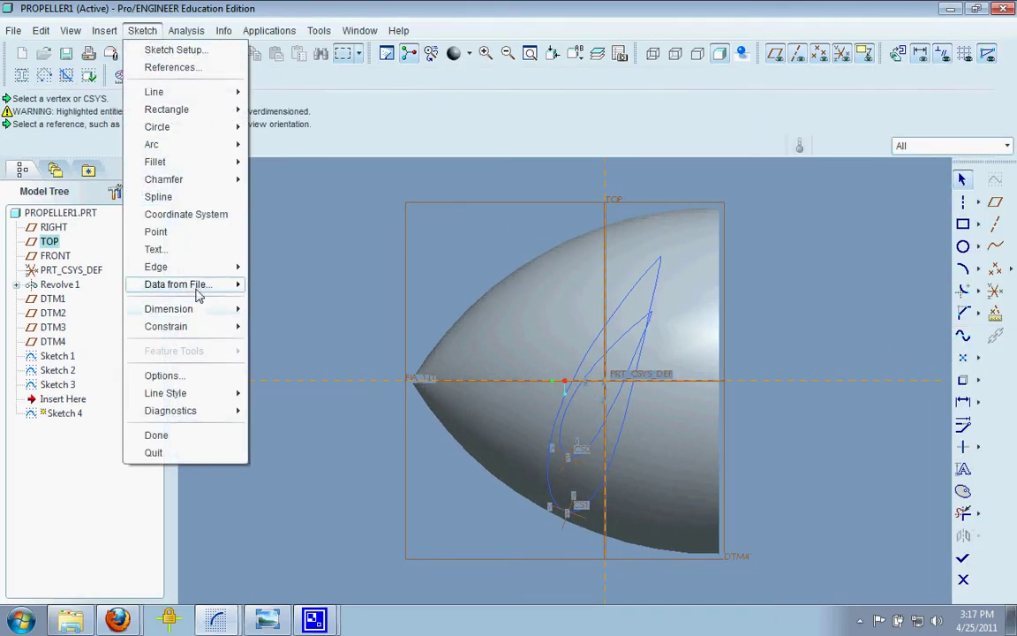
{"action": "mouse_move", "coordinate": [185, 284]}
{"action": "left_click", "coordinate": [294, 284]}
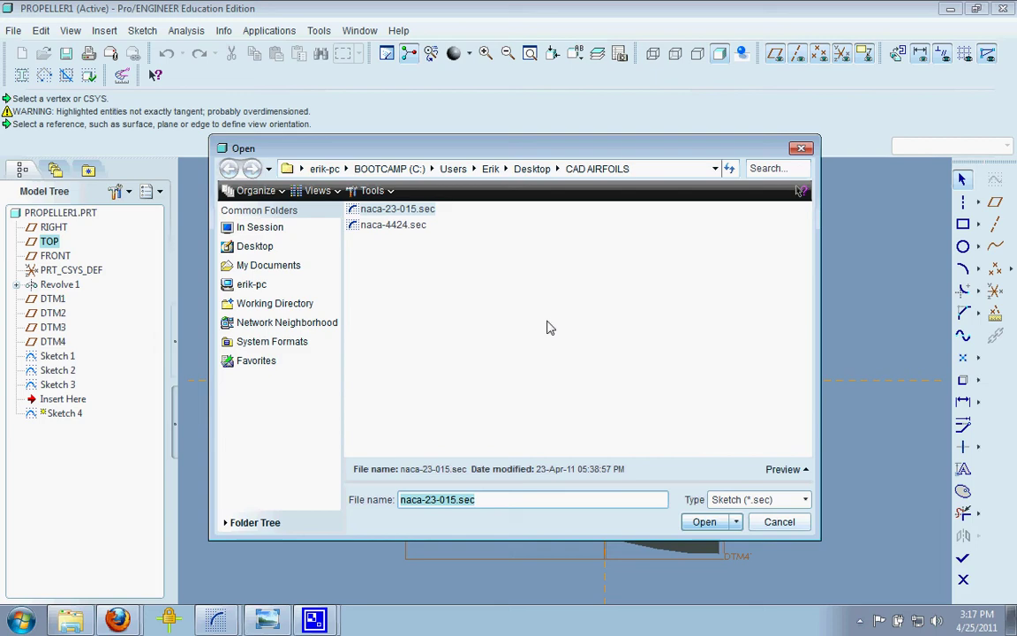
{"action": "left_click", "coordinate": [381, 232]}
{"action": "left_click", "coordinate": [694, 523]}
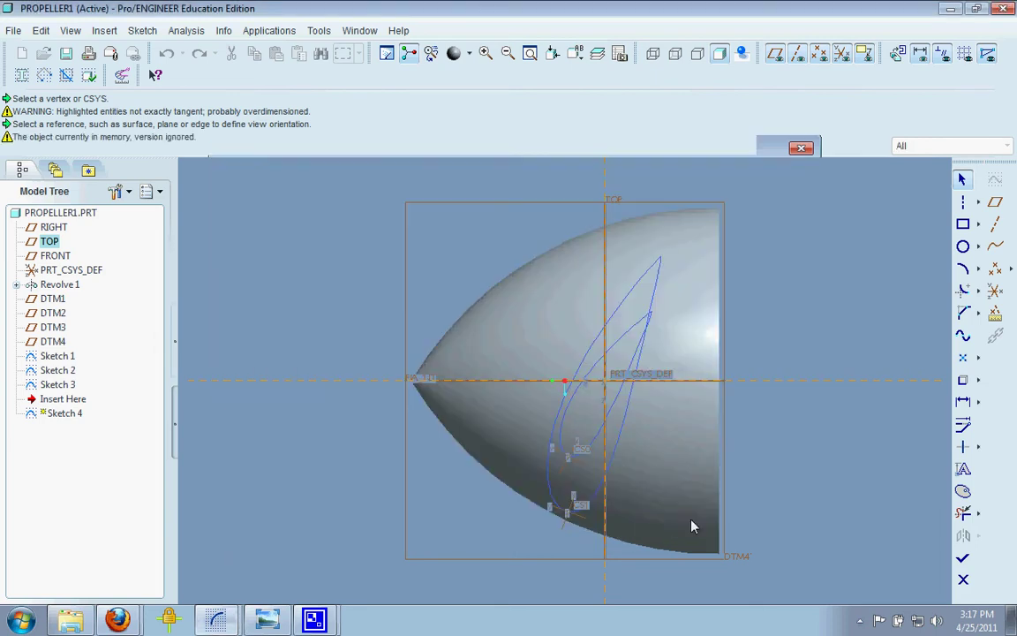
{"action": "left_click", "coordinate": [608, 393]}
Scale the section to 50, rotate it 80 degrees, confirm, and return to the default view
{"action": "scroll", "coordinate": [609, 393], "scroll_direction": "up", "scroll_amount": 3}
{"action": "double_click", "coordinate": [929, 200]}
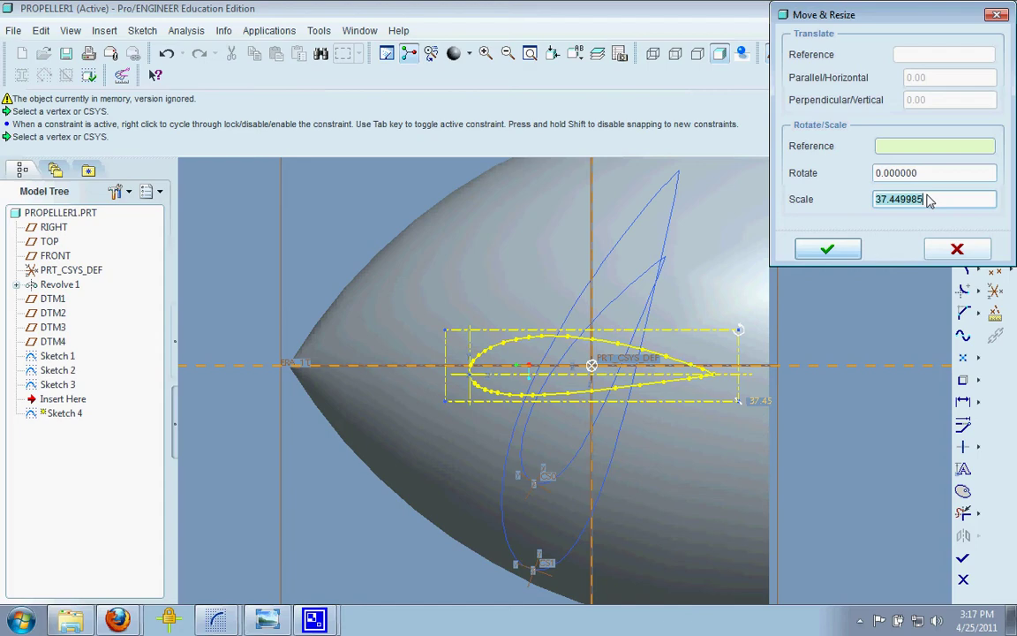
{"action": "type", "text": "50"}
{"action": "key", "text": "Return"}
{"action": "double_click", "coordinate": [916, 174]}
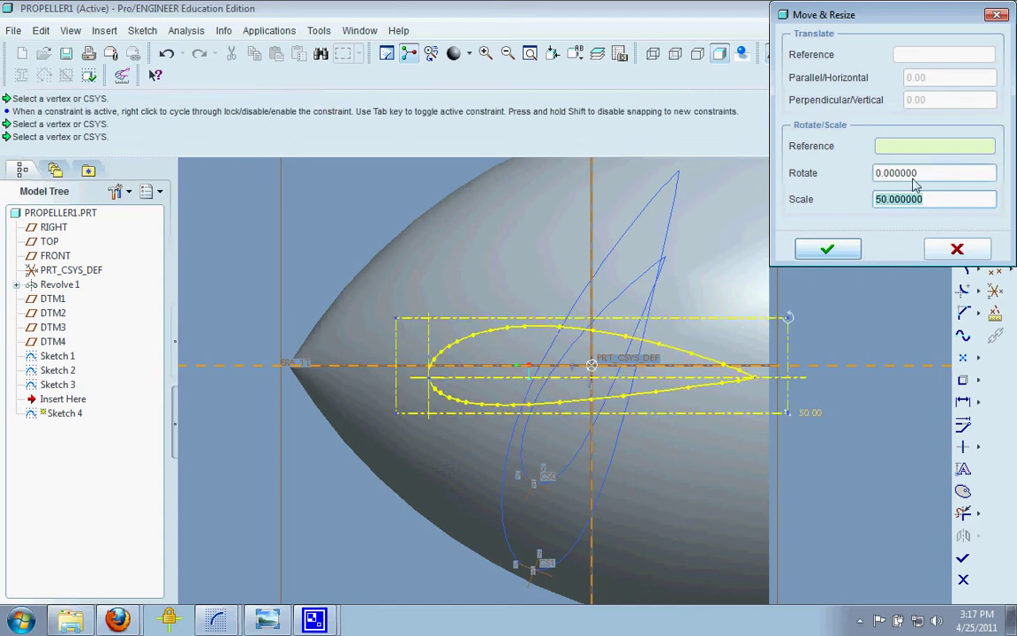
{"action": "type", "text": "80"}
{"action": "key", "text": "Return"}
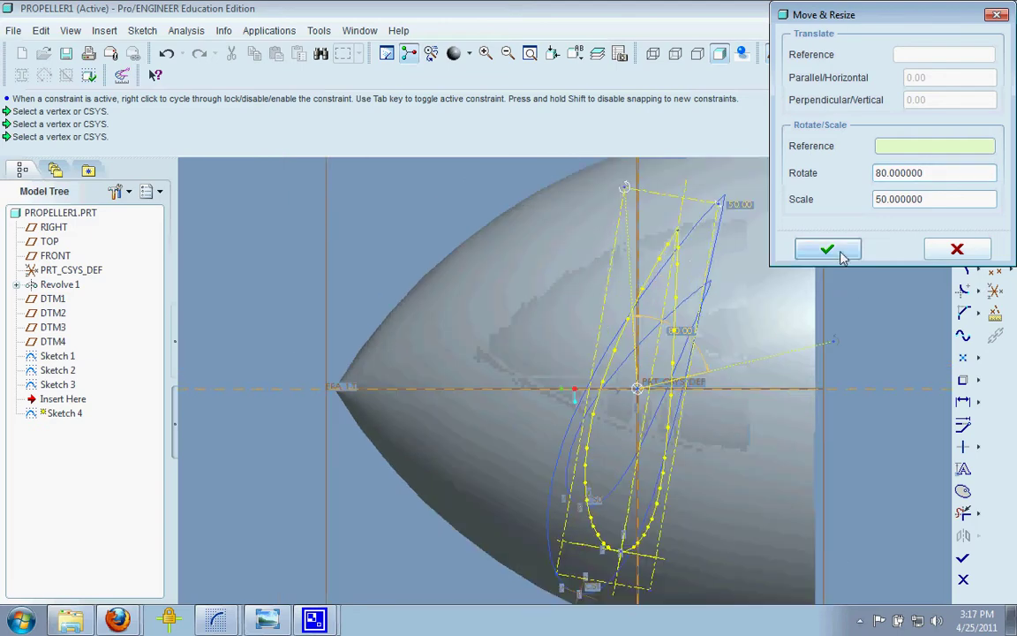
{"action": "left_click", "coordinate": [828, 249]}
{"action": "scroll", "coordinate": [834, 277], "scroll_direction": "down", "scroll_amount": 5}
{"action": "key", "text": "ctrl+d"}
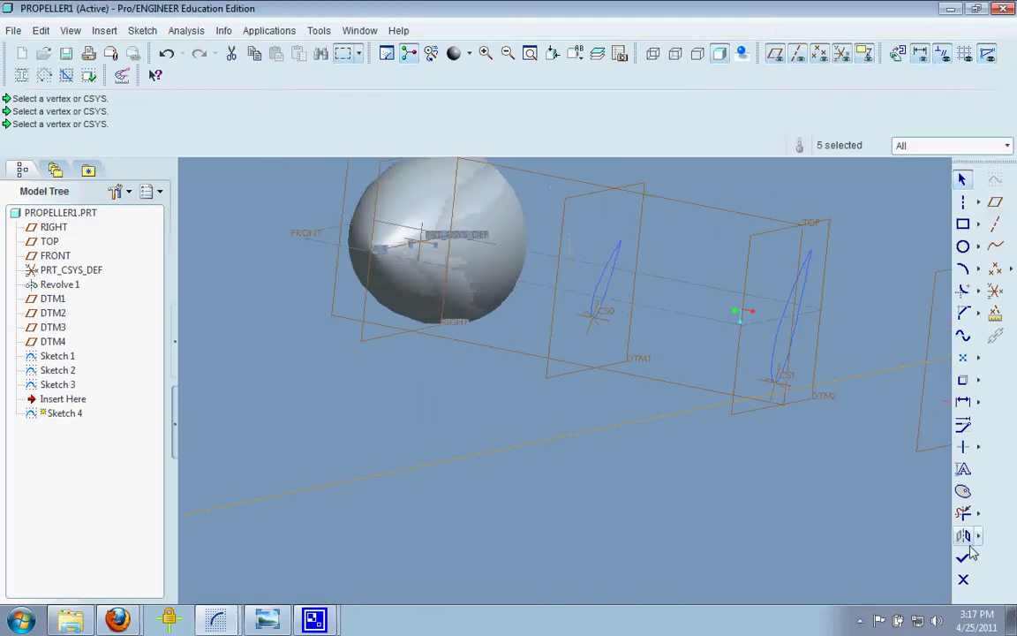
{"action": "scroll", "coordinate": [606, 349], "scroll_direction": "down", "scroll_amount": 5}
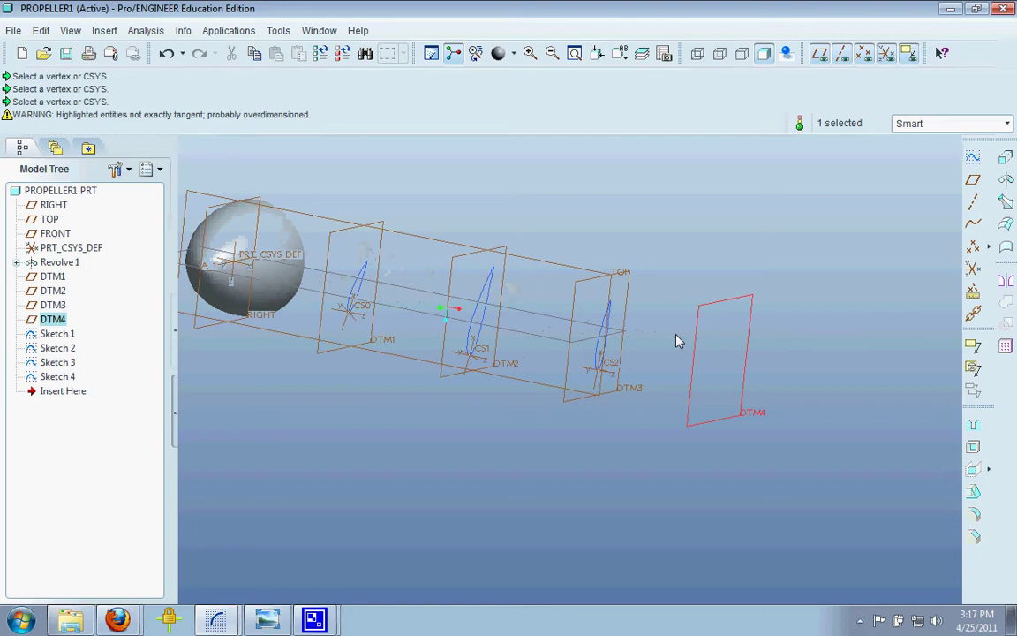
Start a sketch on DTM4 and import the naca-4424.sec airfoil section from file
{"action": "left_click", "coordinate": [973, 159]}
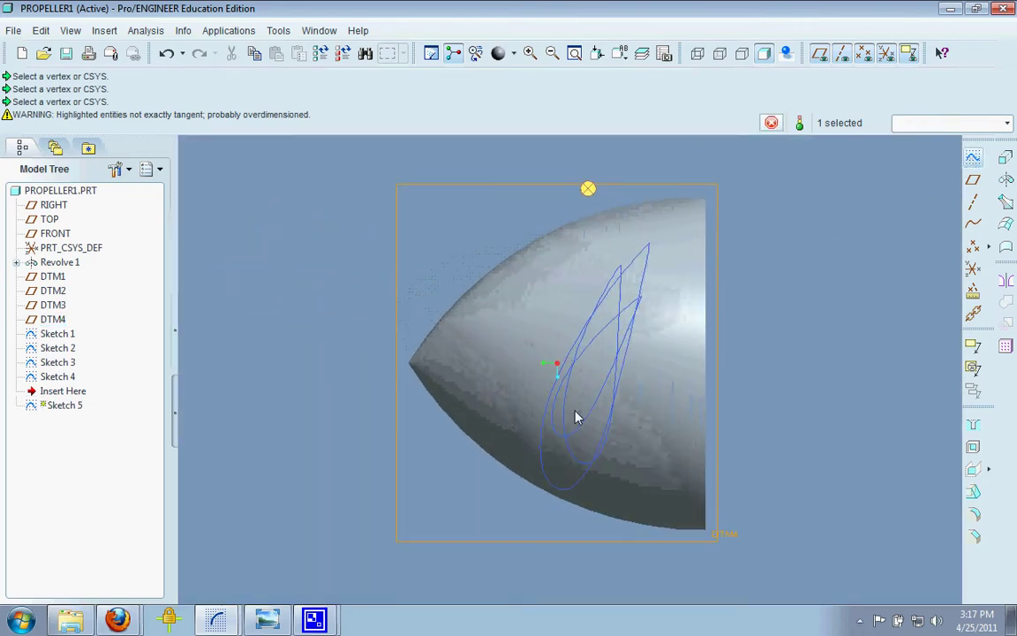
{"action": "left_click", "coordinate": [140, 30]}
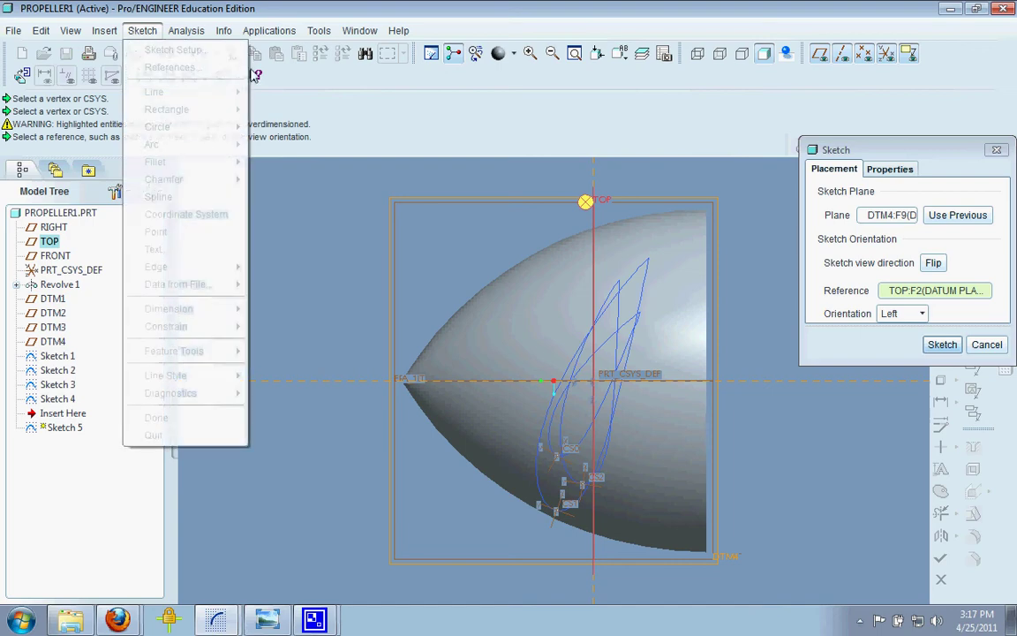
{"action": "left_click", "coordinate": [959, 345]}
{"action": "left_click", "coordinate": [141, 30]}
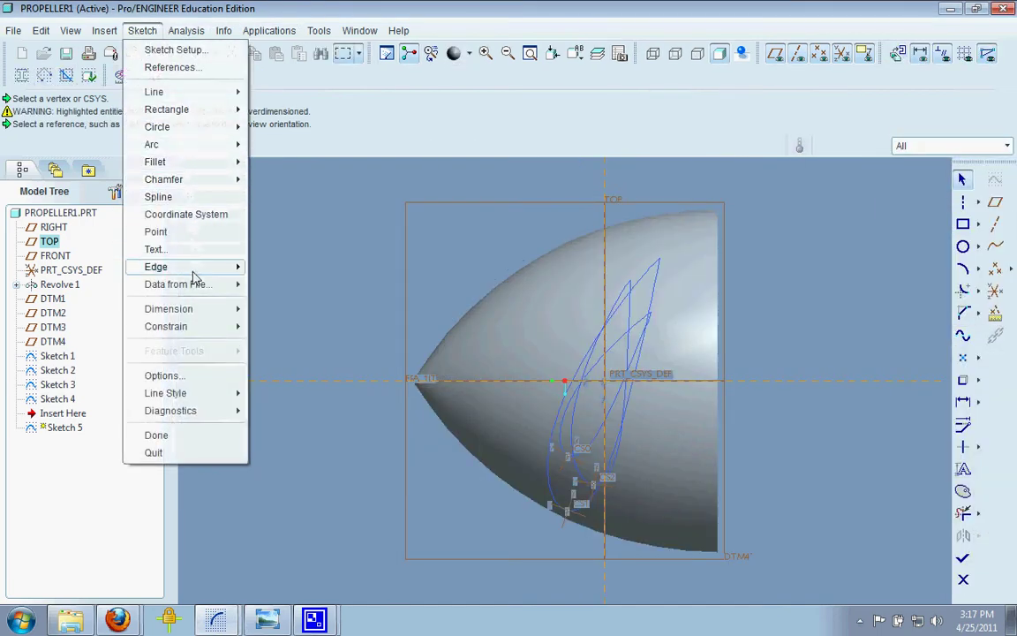
{"action": "mouse_move", "coordinate": [196, 280]}
{"action": "left_click", "coordinate": [288, 285]}
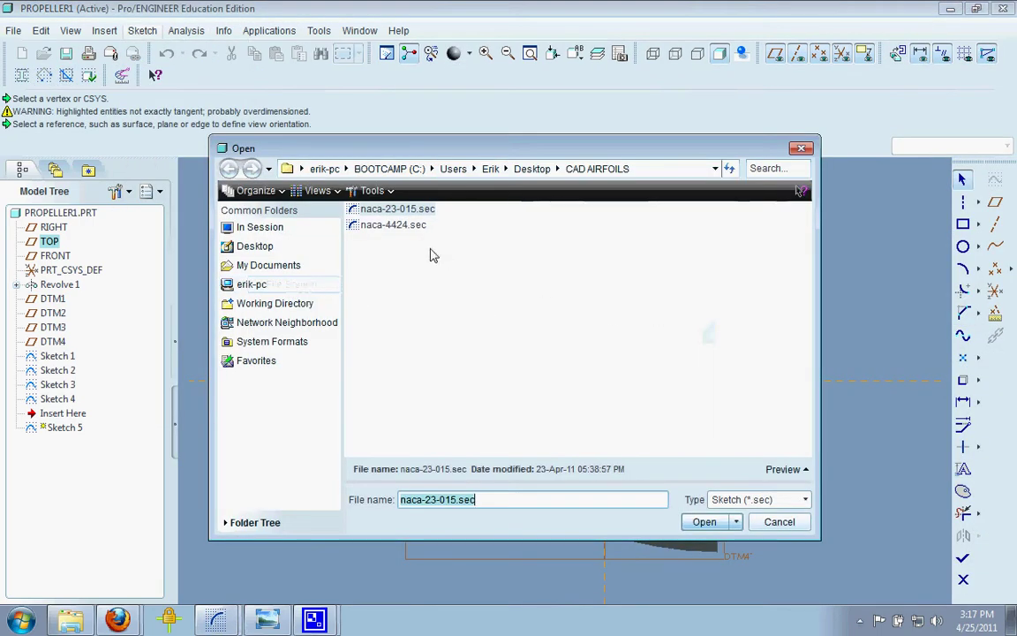
{"action": "left_click", "coordinate": [393, 224]}
{"action": "left_click", "coordinate": [704, 521]}
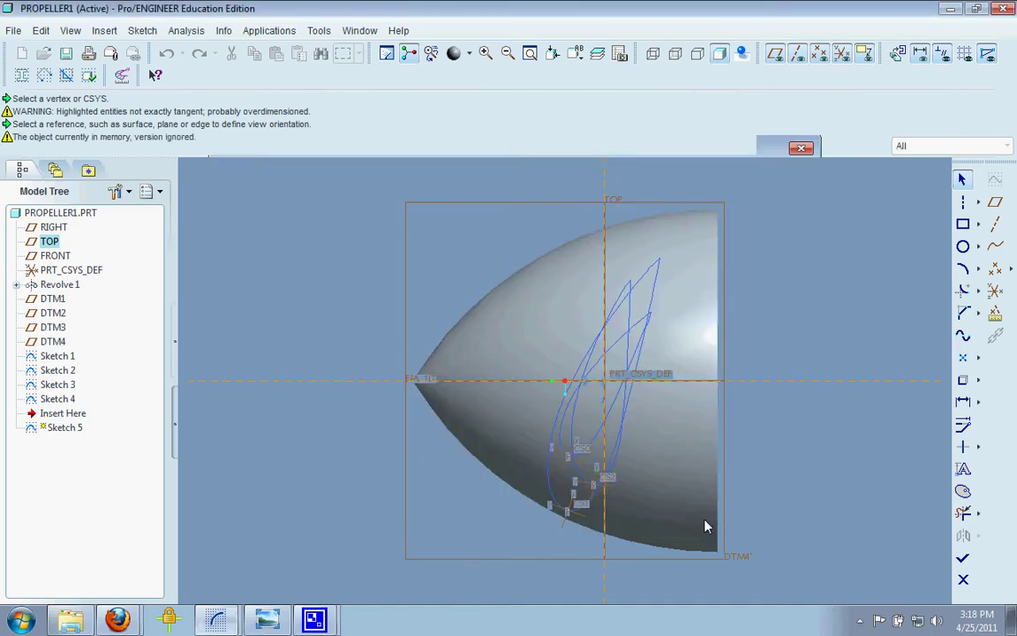
{"action": "left_click", "coordinate": [612, 399]}
{"action": "scroll", "coordinate": [587, 371], "scroll_direction": "up", "scroll_amount": 5}
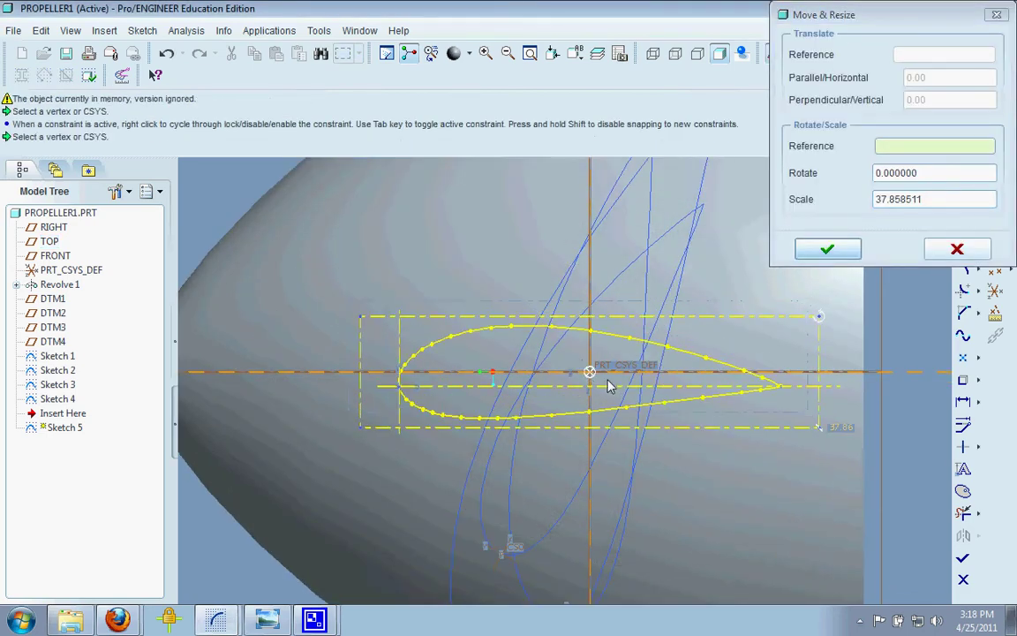
Scale the imported airfoil to 20 and rotate it 85 degrees
{"action": "left_click", "coordinate": [919, 204]}
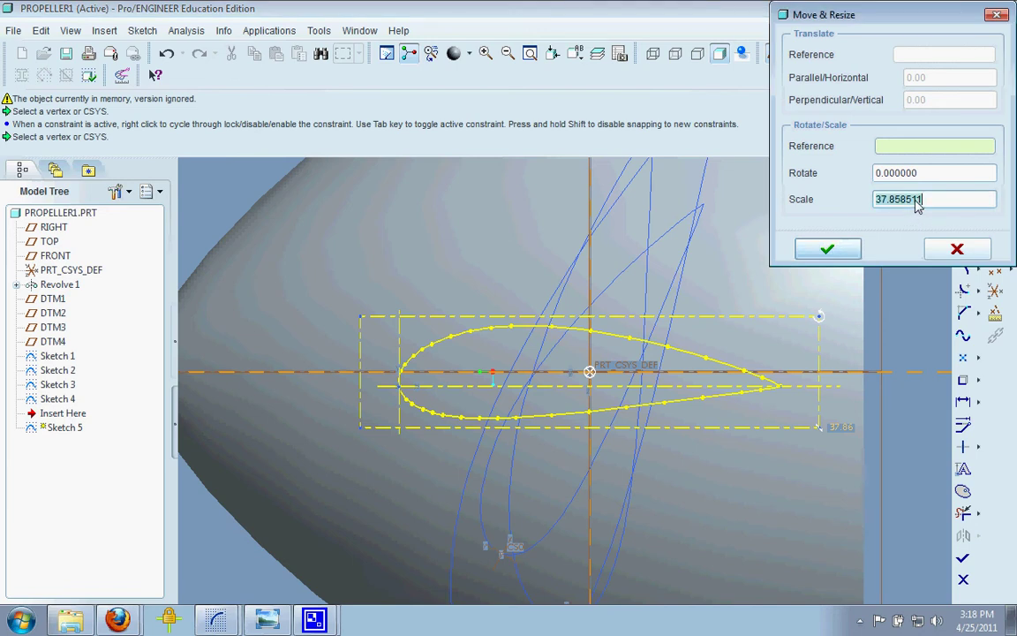
{"action": "key", "text": "Return"}
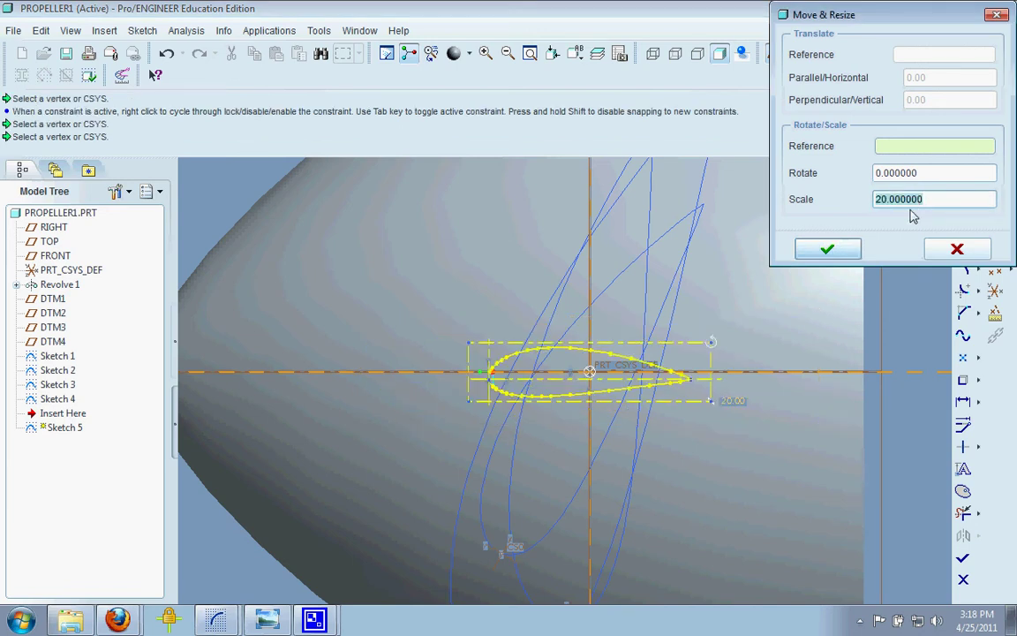
{"action": "left_click", "coordinate": [914, 175]}
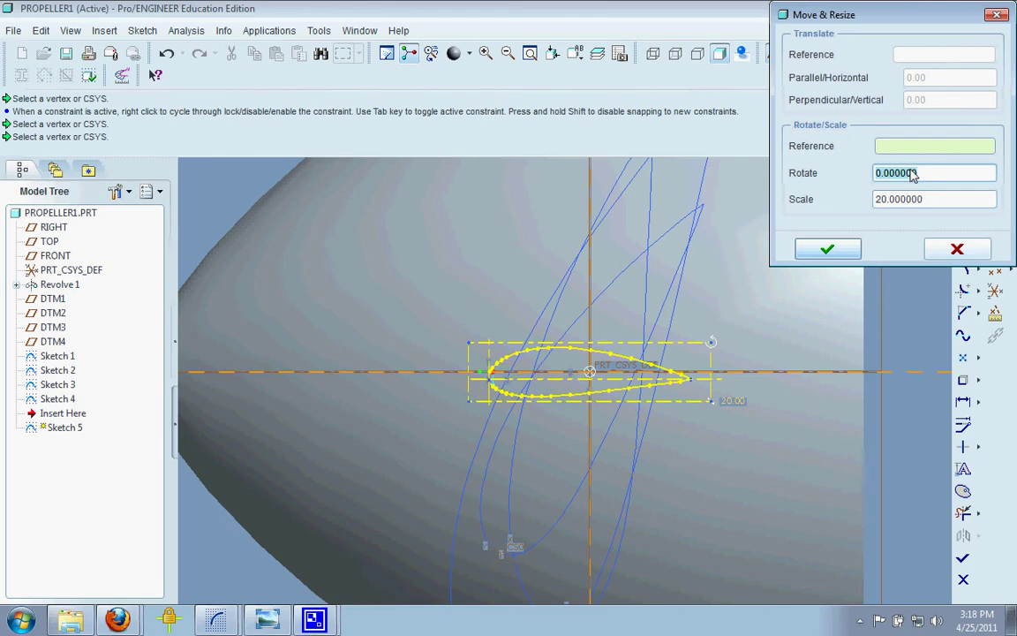
{"action": "type", "text": "85"}
{"action": "key", "text": "Return"}
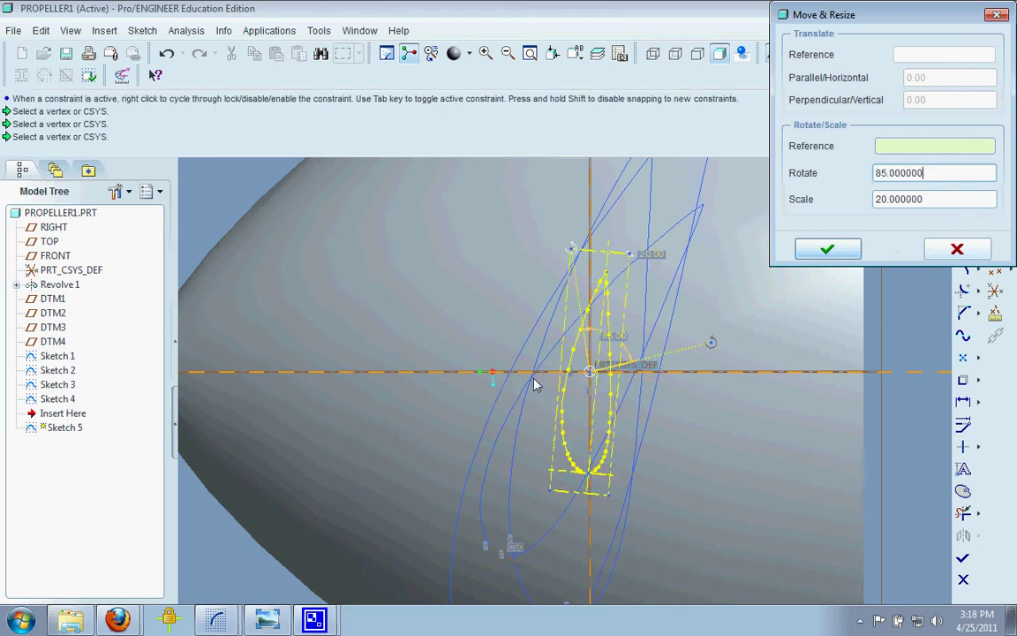
{"action": "scroll", "coordinate": [533, 384], "scroll_direction": "up", "scroll_amount": 2}
{"action": "scroll", "coordinate": [613, 379], "scroll_direction": "down", "scroll_amount": 5}
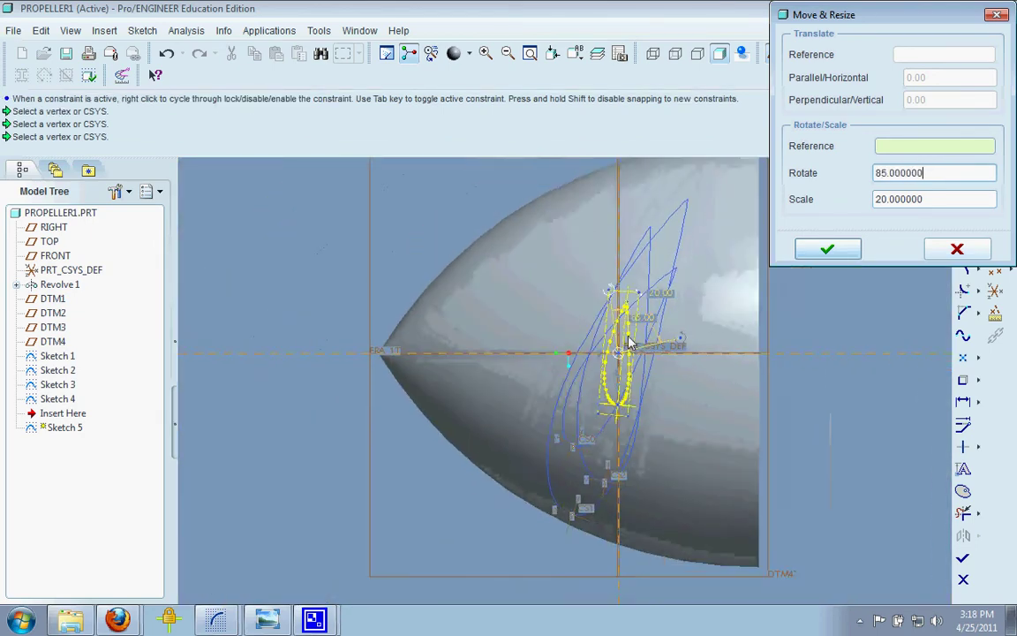
{"action": "scroll", "coordinate": [627, 342], "scroll_direction": "down", "scroll_amount": 3}
{"action": "scroll", "coordinate": [628, 340], "scroll_direction": "up", "scroll_amount": 4}
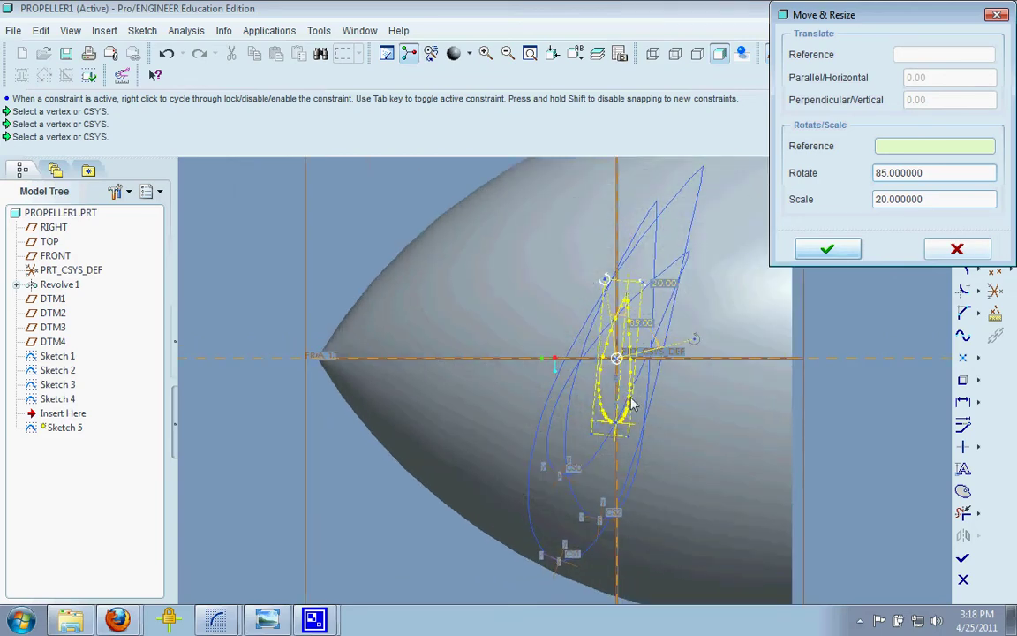
{"action": "left_click", "coordinate": [830, 250]}
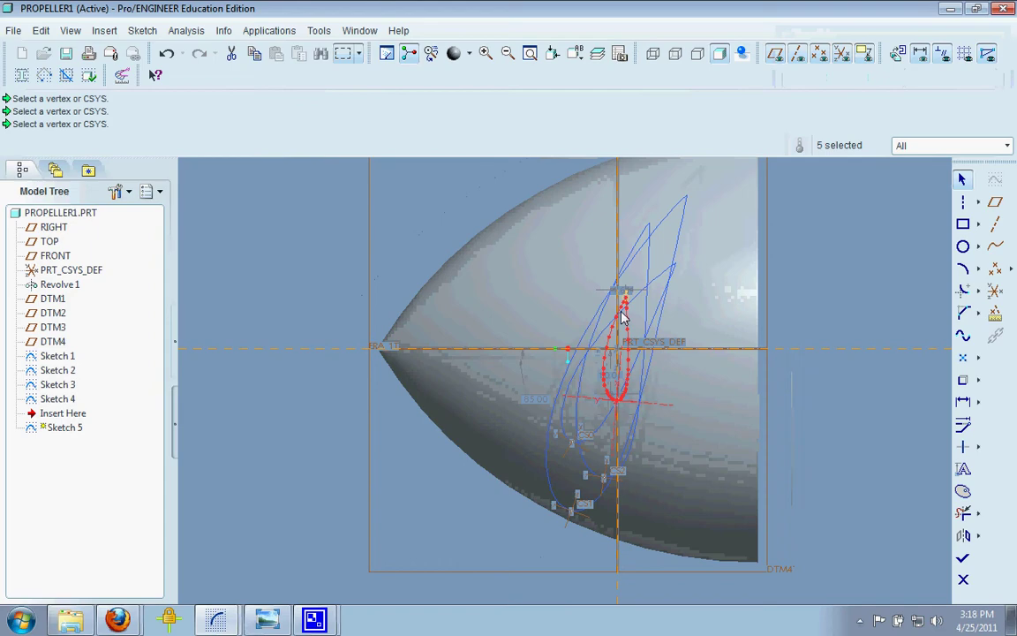
{"action": "scroll", "coordinate": [618, 353], "scroll_direction": "down", "scroll_amount": 5}
{"action": "middle_click_drag", "start_coordinate": [776, 415], "coordinate": [865, 457]}
Finish the DTM4 airfoil sketch and view the sections in 3-D
{"action": "left_click", "coordinate": [963, 558]}
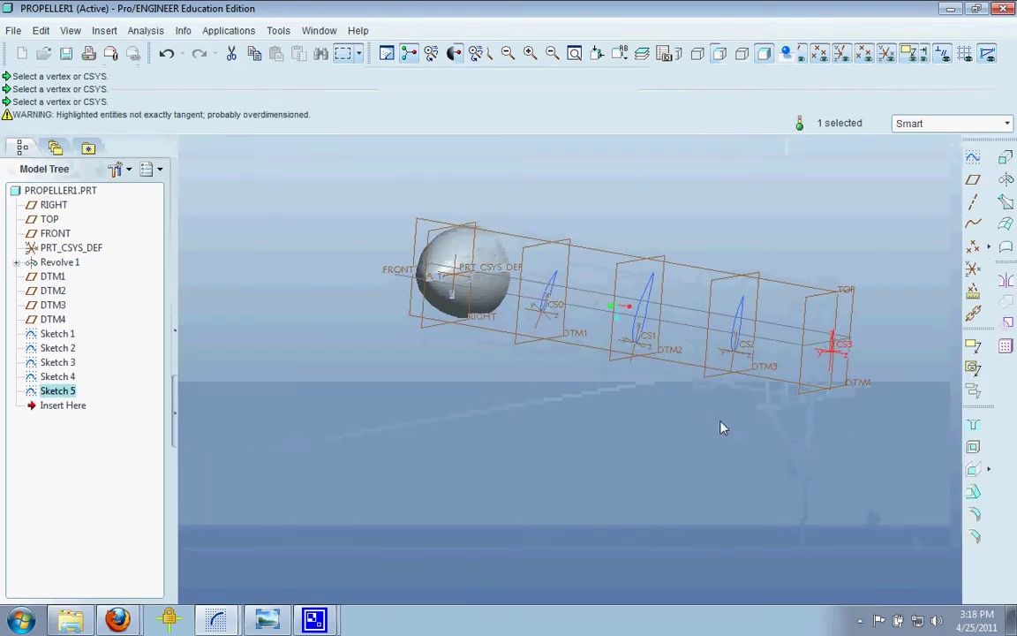
{"action": "mouse_move", "coordinate": [722, 425]}
{"action": "middle_mouse_down"}
{"action": "mouse_move", "coordinate": [835, 434]}
{"action": "mouse_move", "coordinate": [823, 441]}
{"action": "mouse_move", "coordinate": [786, 427]}
{"action": "mouse_move", "coordinate": [678, 438]}
{"action": "middle_mouse_up"}
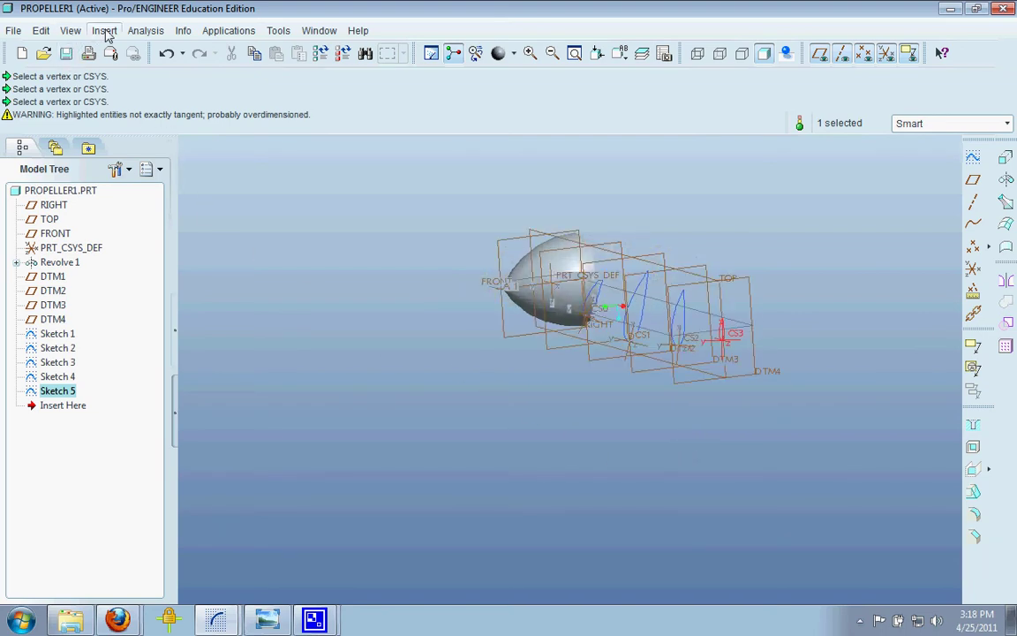
{"action": "middle_click_drag", "start_coordinate": [621, 338], "coordinate": [579, 294]}
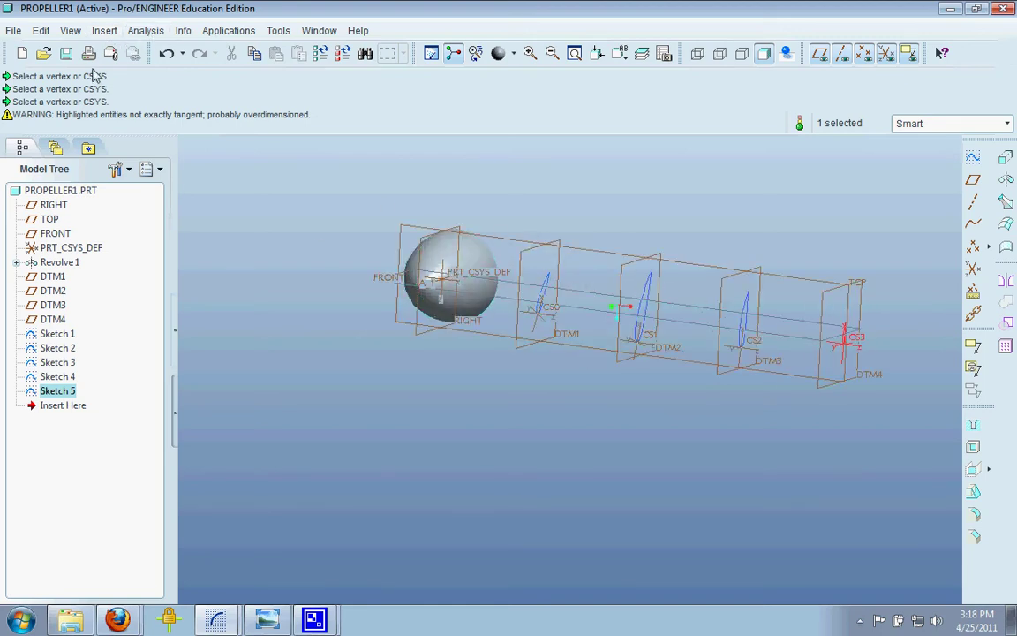
Begin a smooth parallel blend protrusion sketched on the RIGHT plane with default orientation
{"action": "left_click", "coordinate": [104, 31]}
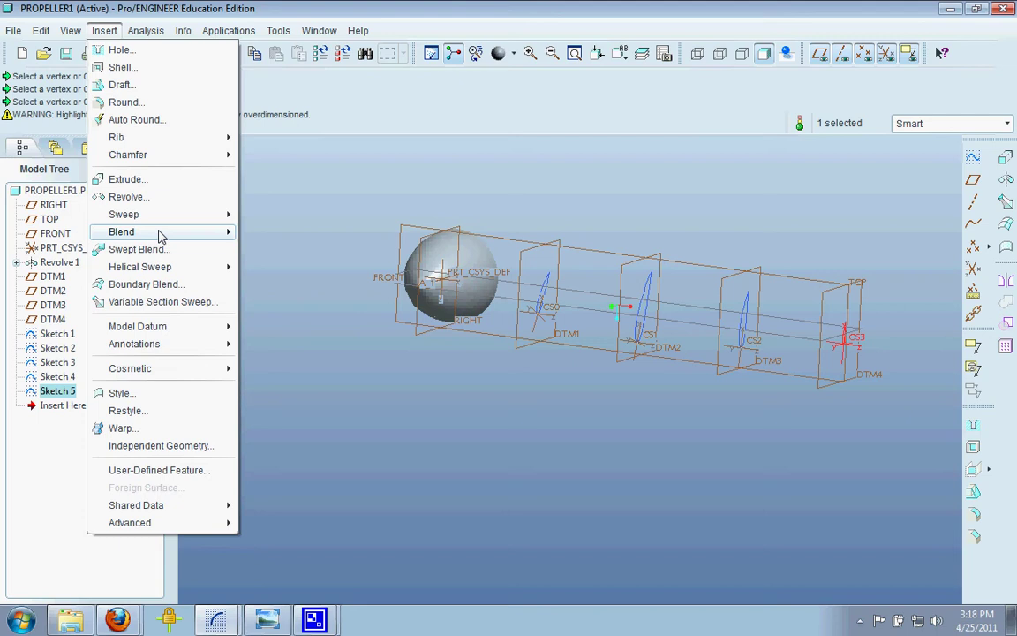
{"action": "mouse_move", "coordinate": [161, 233]}
{"action": "left_click", "coordinate": [284, 230]}
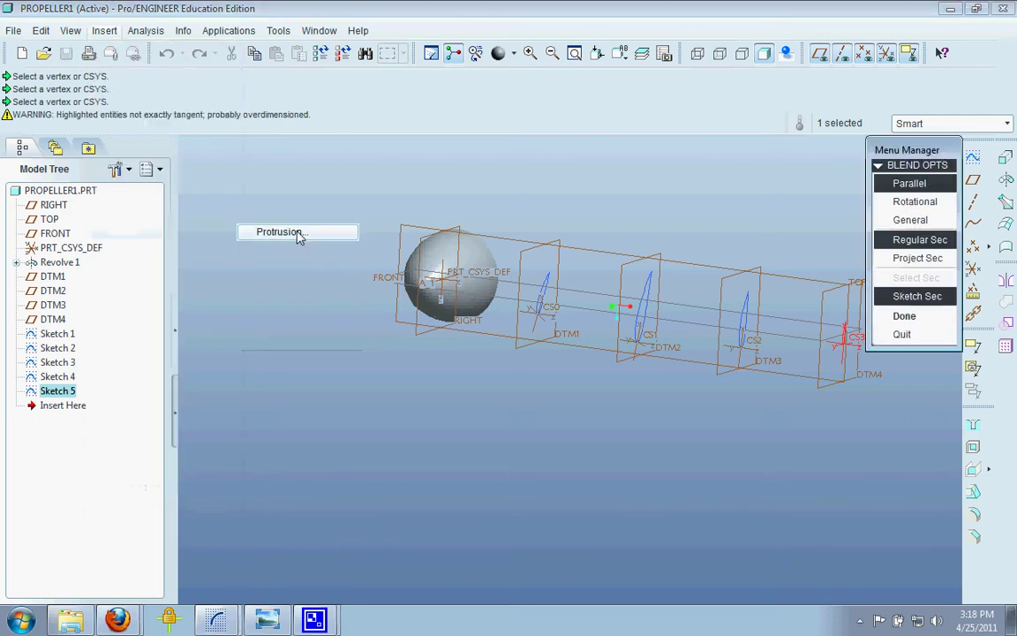
{"action": "left_click", "coordinate": [906, 316]}
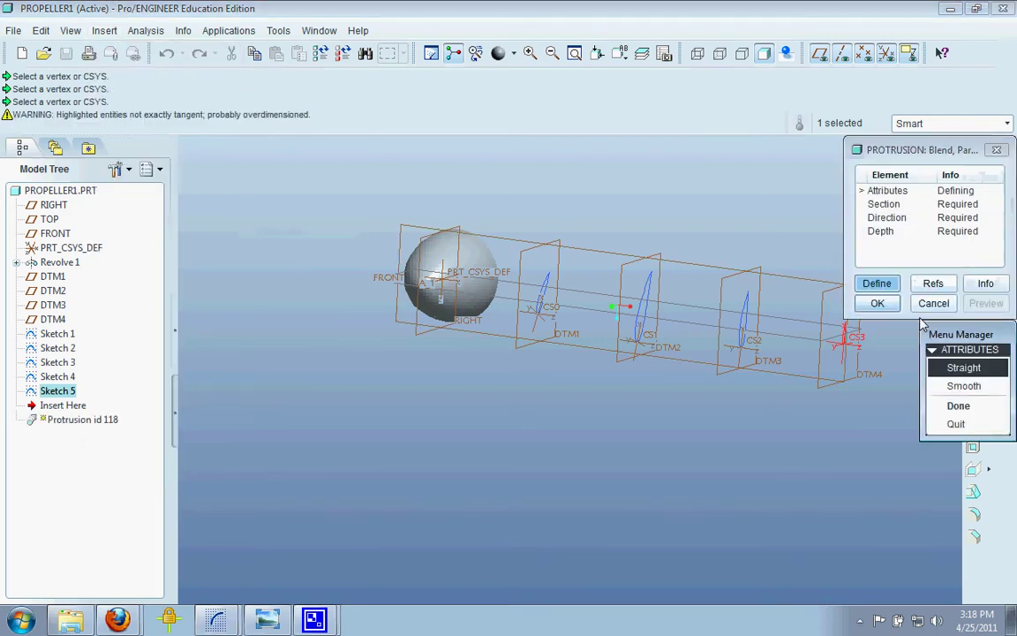
{"action": "left_click", "coordinate": [988, 390]}
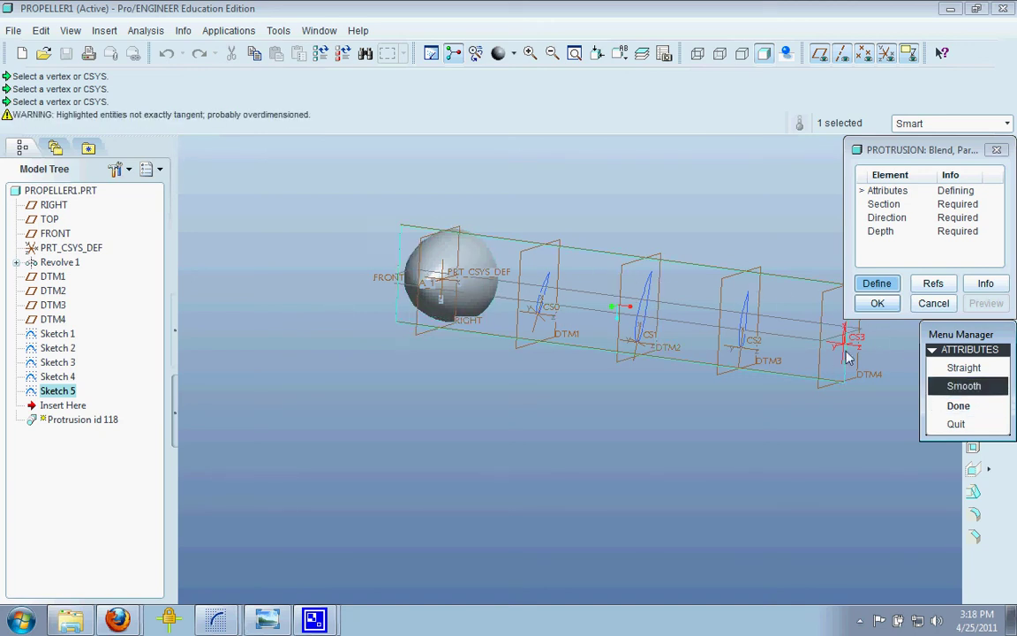
{"action": "left_click", "coordinate": [959, 407]}
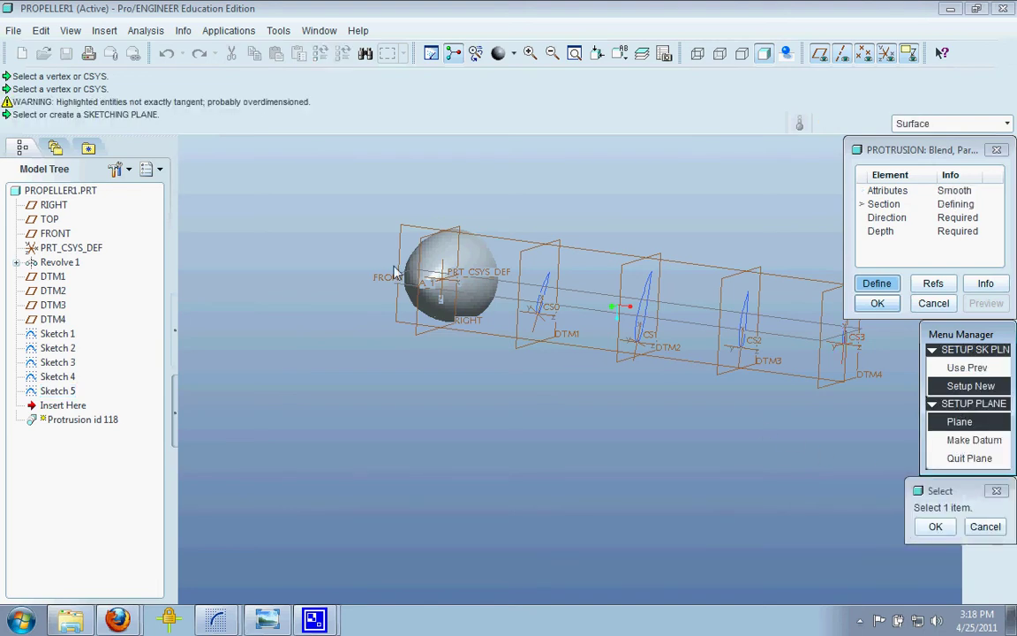
{"action": "left_click", "coordinate": [421, 247]}
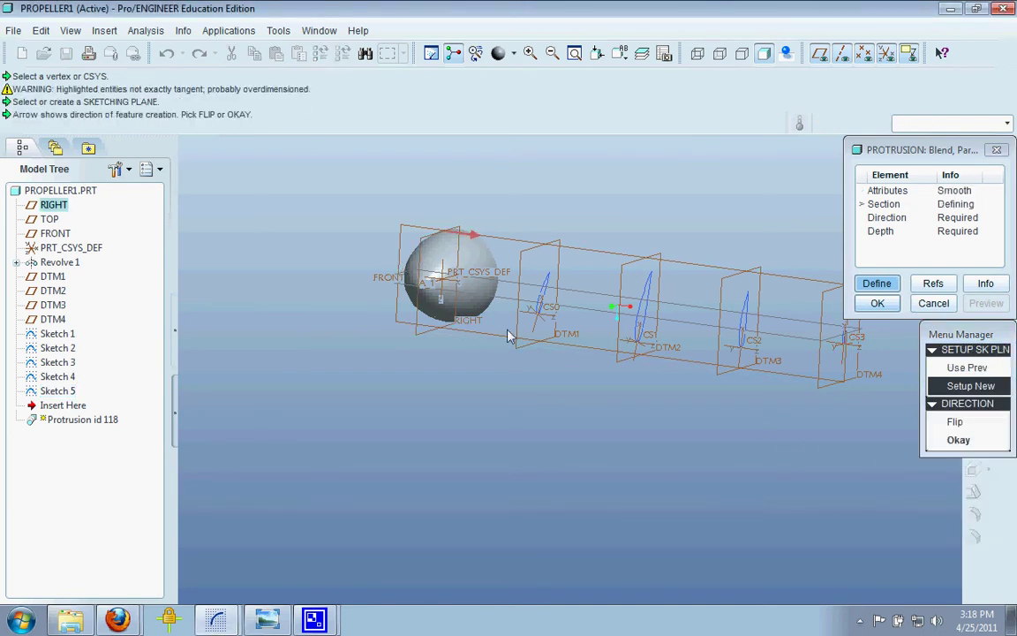
{"action": "left_click", "coordinate": [958, 439]}
{"action": "left_click", "coordinate": [970, 499]}
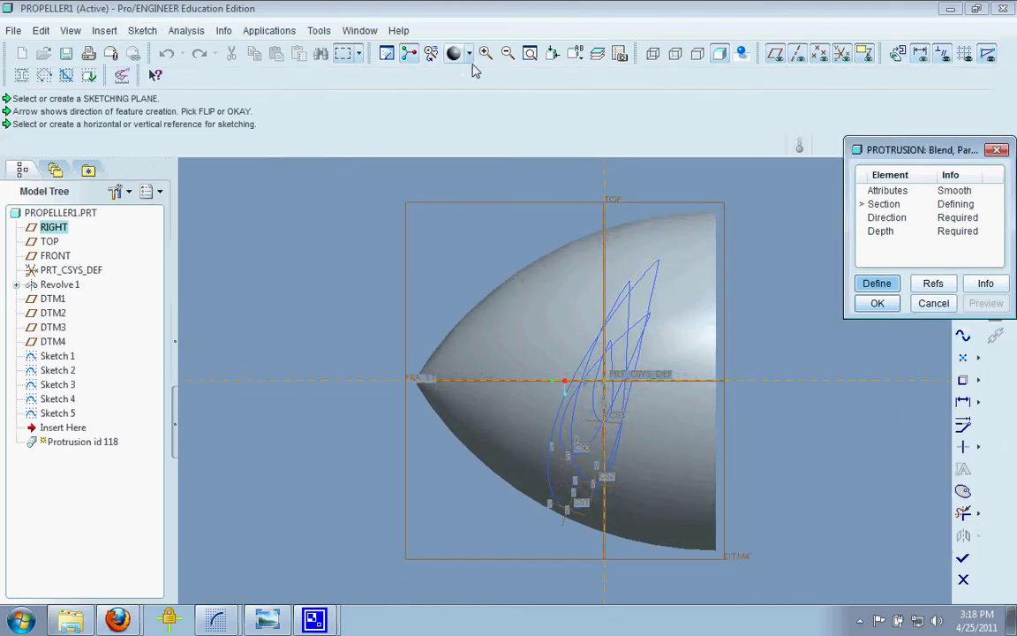
In hidden-line display, reuse the hub circle's two arcs as the first blend section
{"action": "left_click", "coordinate": [675, 54]}
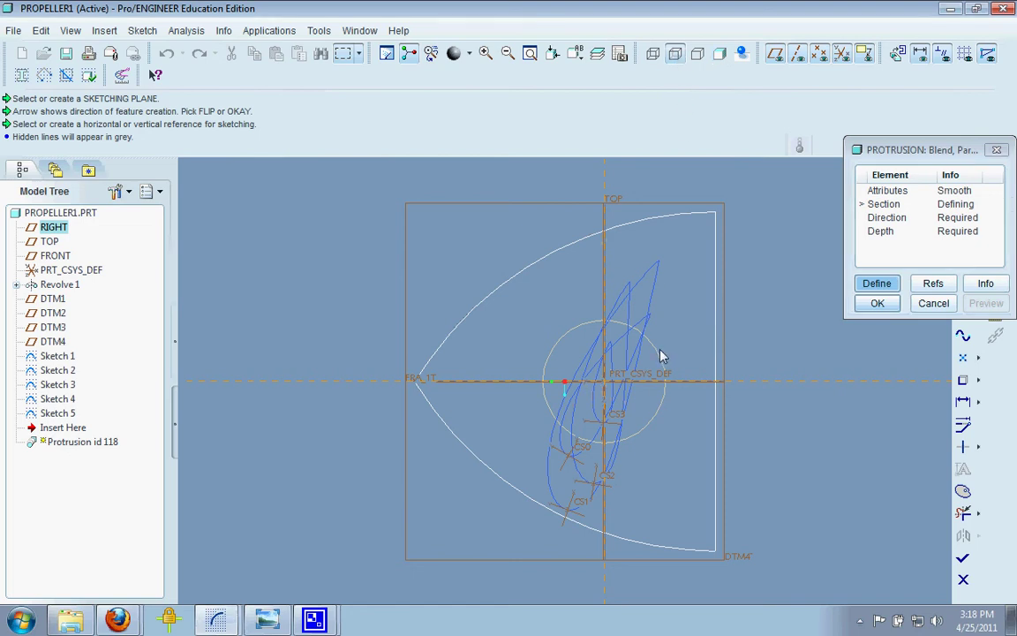
{"action": "left_click", "coordinate": [970, 383]}
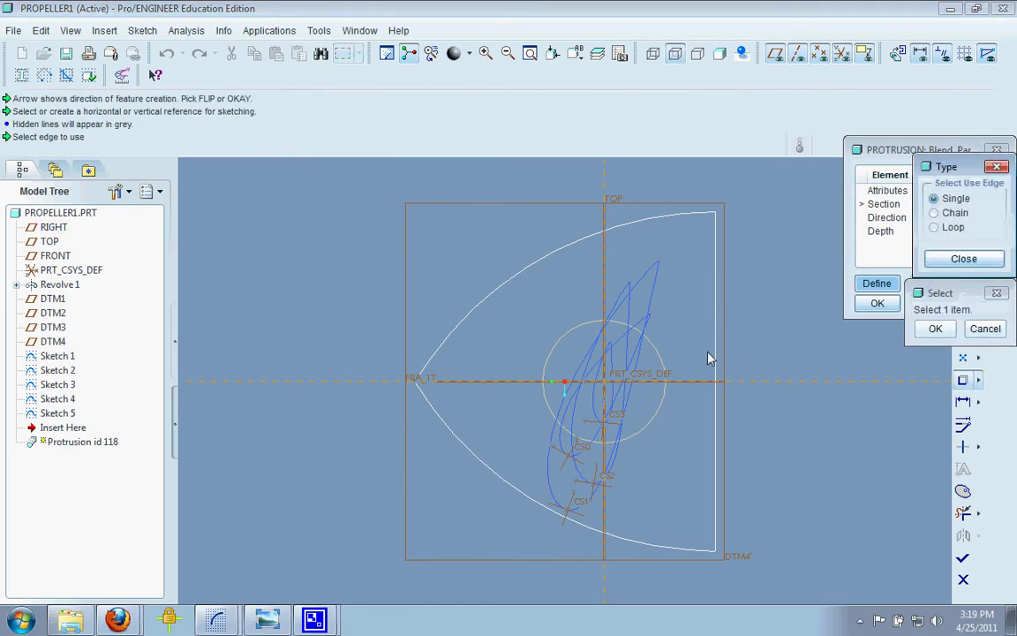
{"action": "left_click", "coordinate": [660, 358]}
{"action": "left_click", "coordinate": [665, 405]}
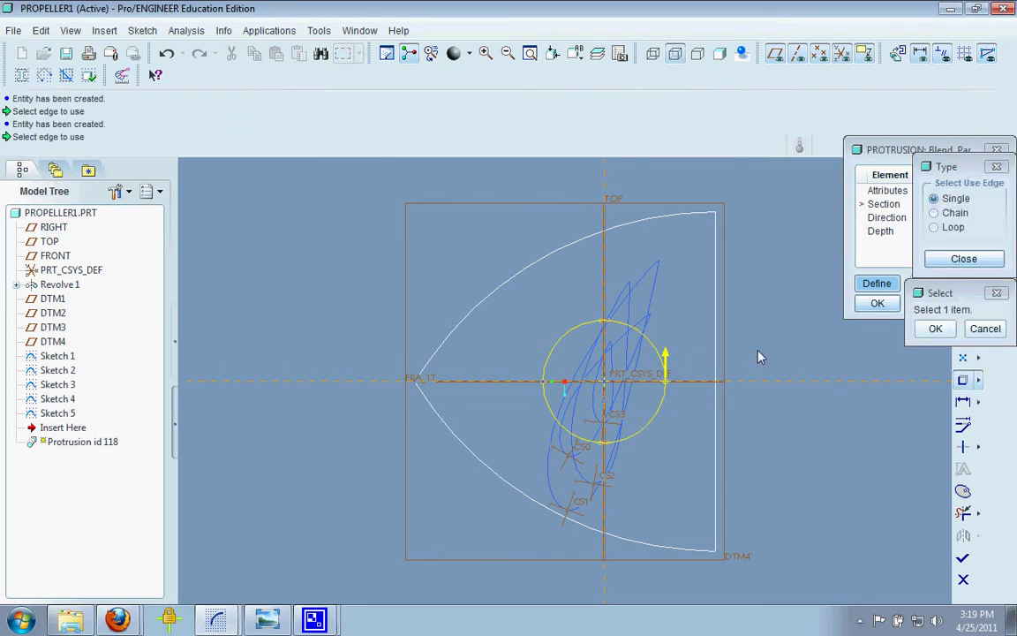
{"action": "right_click", "coordinate": [756, 323]}
{"action": "left_click", "coordinate": [806, 348]}
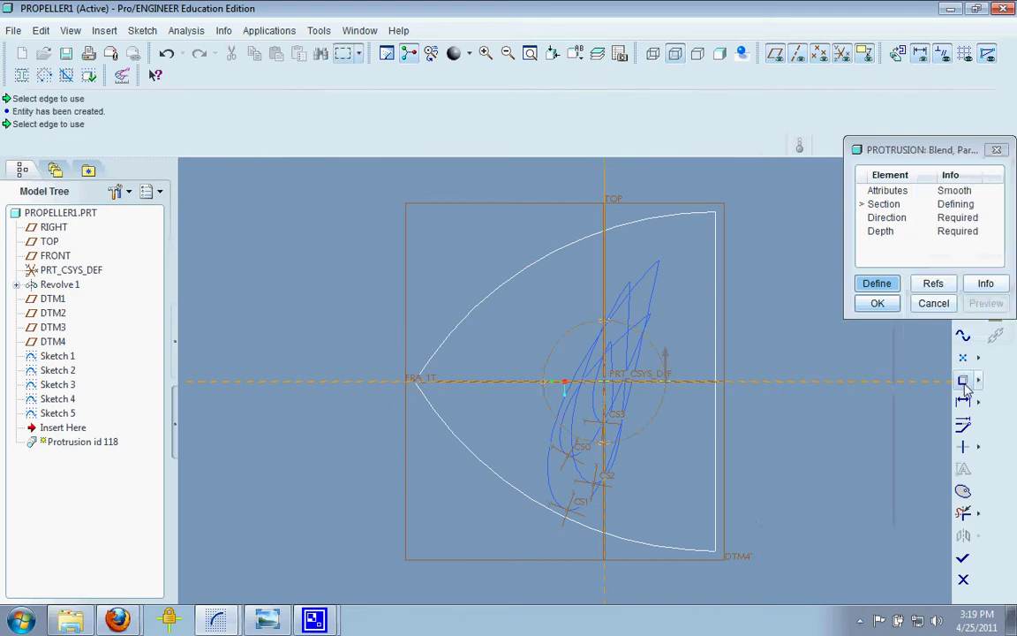
Project the CS0 airfoil edges as the second blend section
{"action": "left_click", "coordinate": [959, 381]}
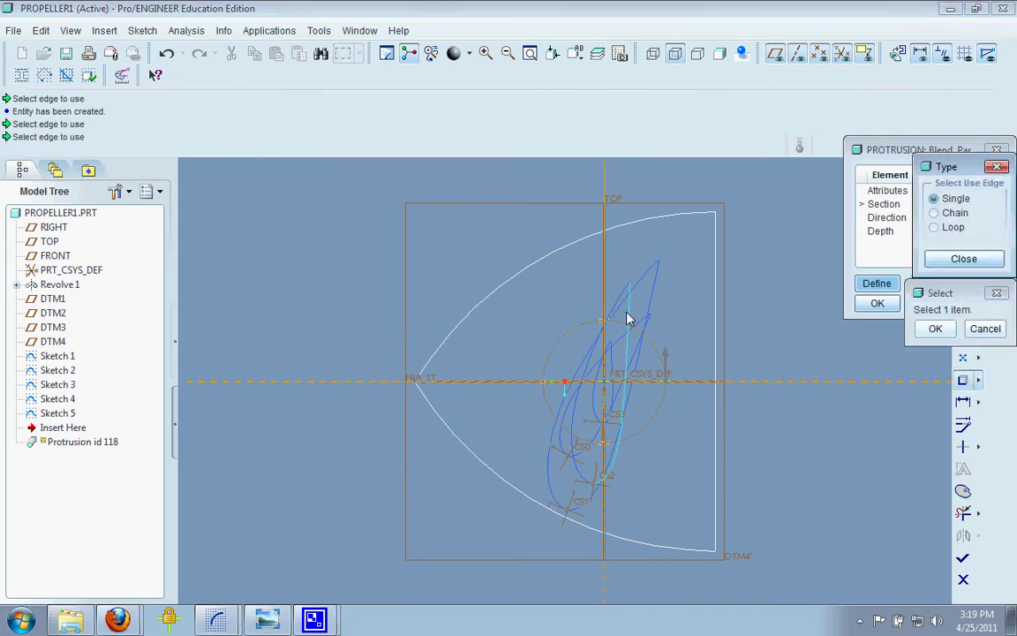
{"action": "key", "text": "ctrl+d"}
{"action": "scroll", "coordinate": [450, 363], "scroll_direction": "up", "scroll_amount": 3}
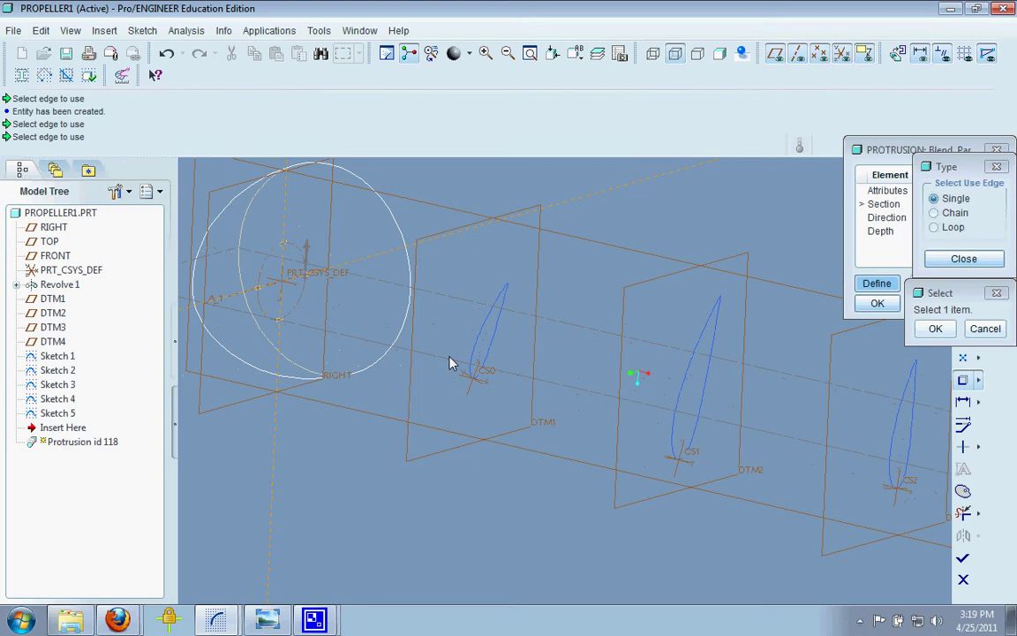
{"action": "left_click", "coordinate": [479, 330]}
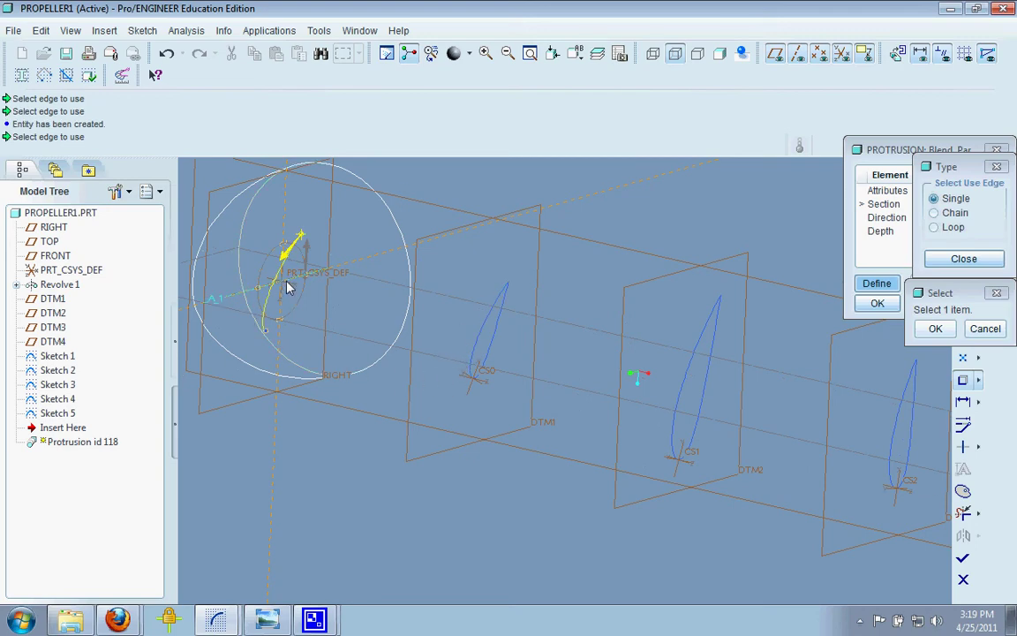
{"action": "scroll", "coordinate": [285, 281], "scroll_direction": "up", "scroll_amount": 2}
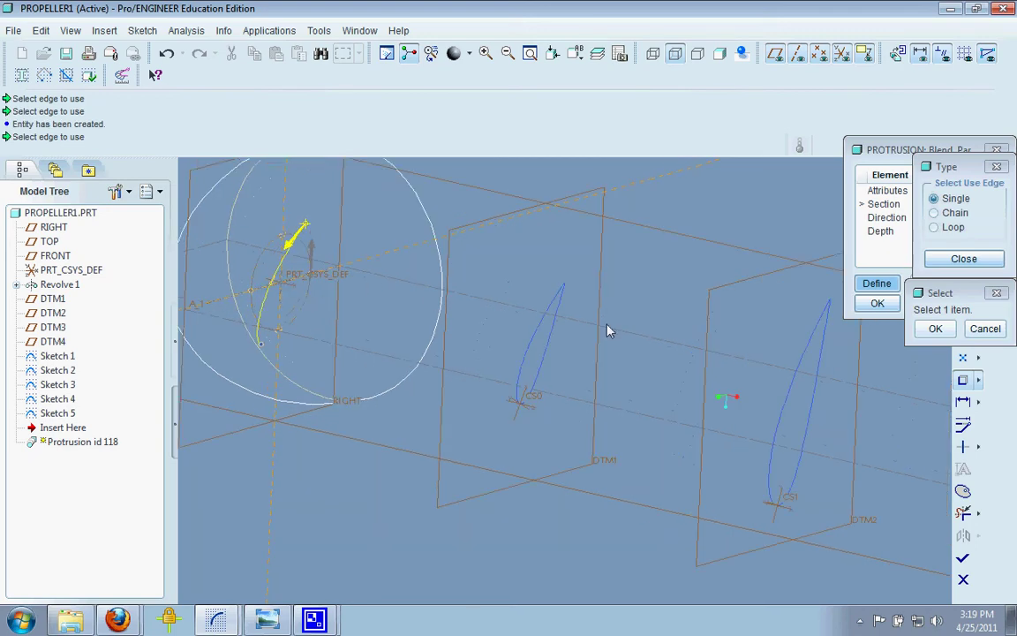
{"action": "left_click", "coordinate": [552, 340]}
{"action": "right_click", "coordinate": [653, 341]}
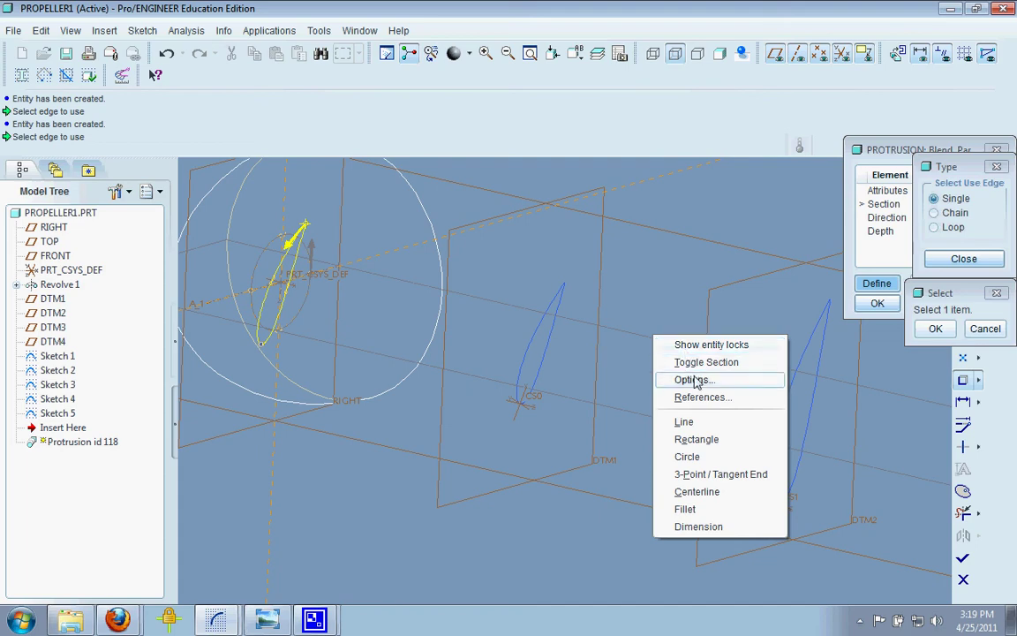
{"action": "left_click", "coordinate": [704, 362]}
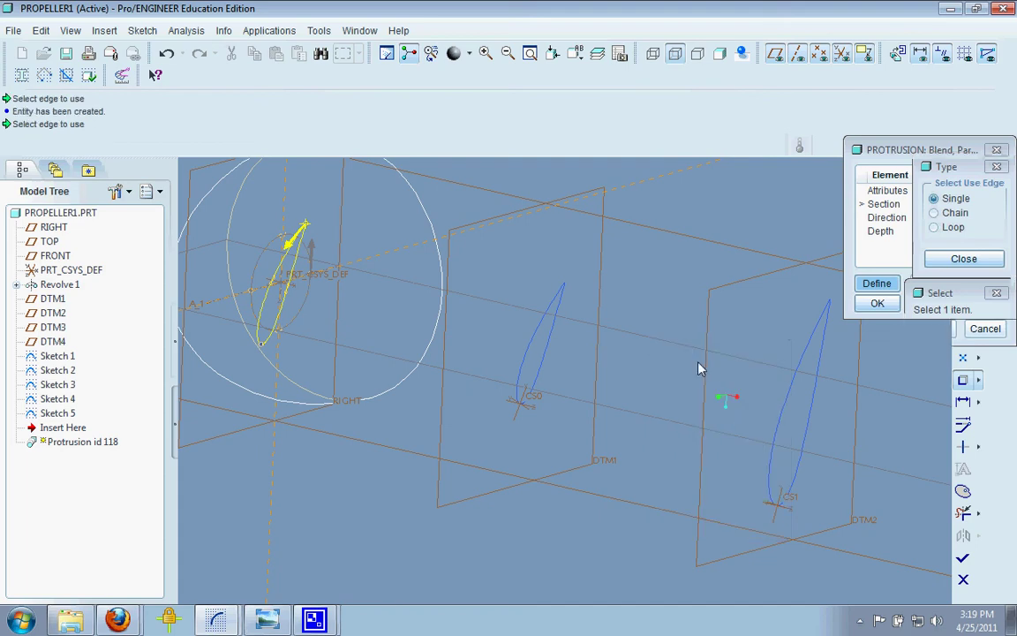
Add the CS1 and CS2 airfoil curves as the next two blend sections
{"action": "left_click", "coordinate": [817, 346]}
{"action": "right_click", "coordinate": [795, 345]}
{"action": "left_click", "coordinate": [824, 368]}
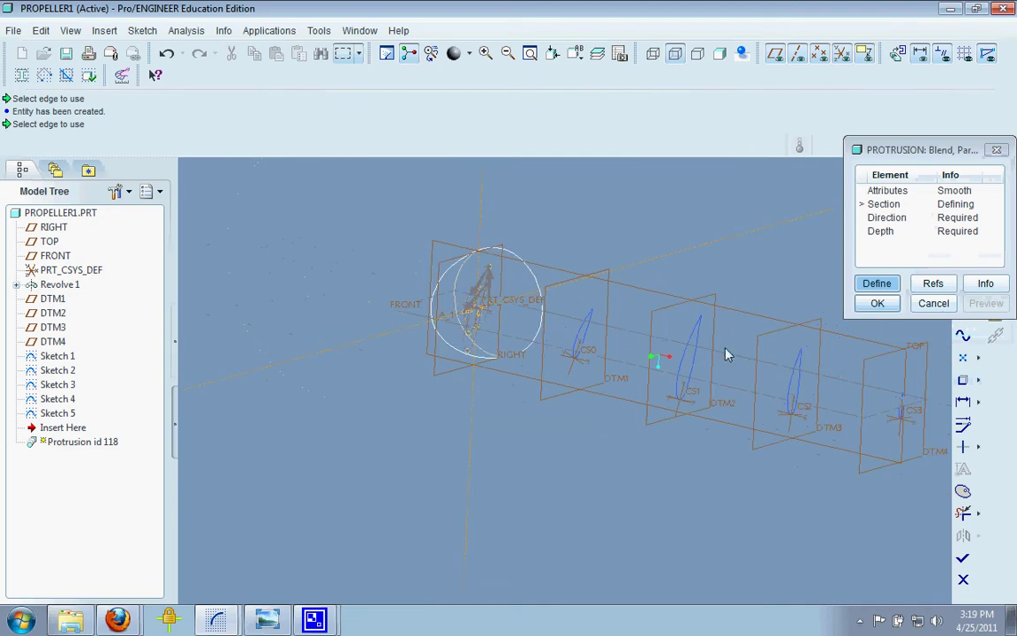
{"action": "left_click", "coordinate": [962, 382]}
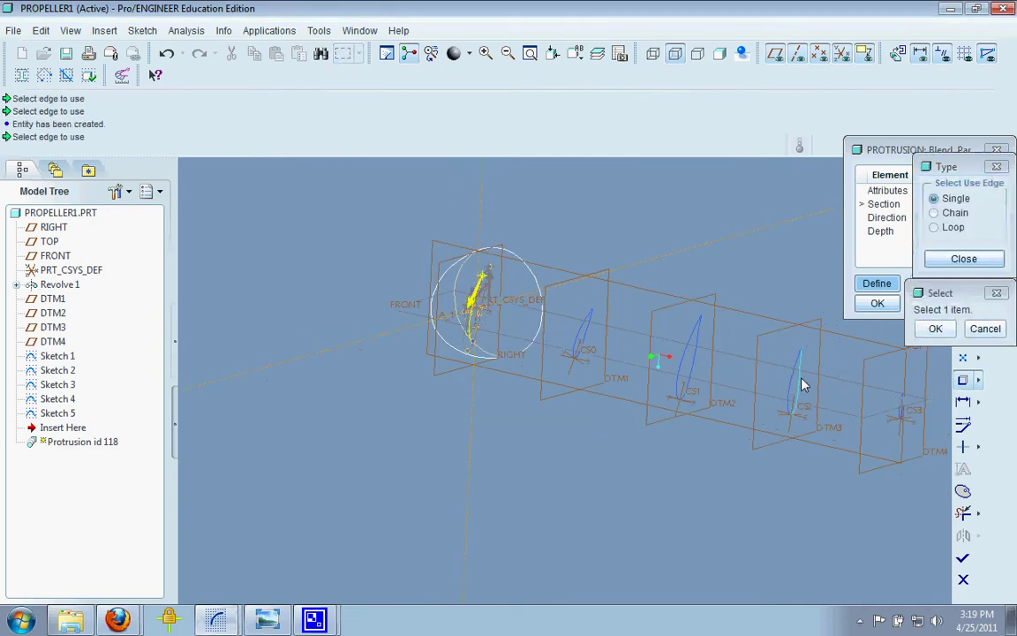
{"action": "left_click", "coordinate": [721, 339]}
{"action": "right_click", "coordinate": [780, 327]}
{"action": "left_click", "coordinate": [801, 346]}
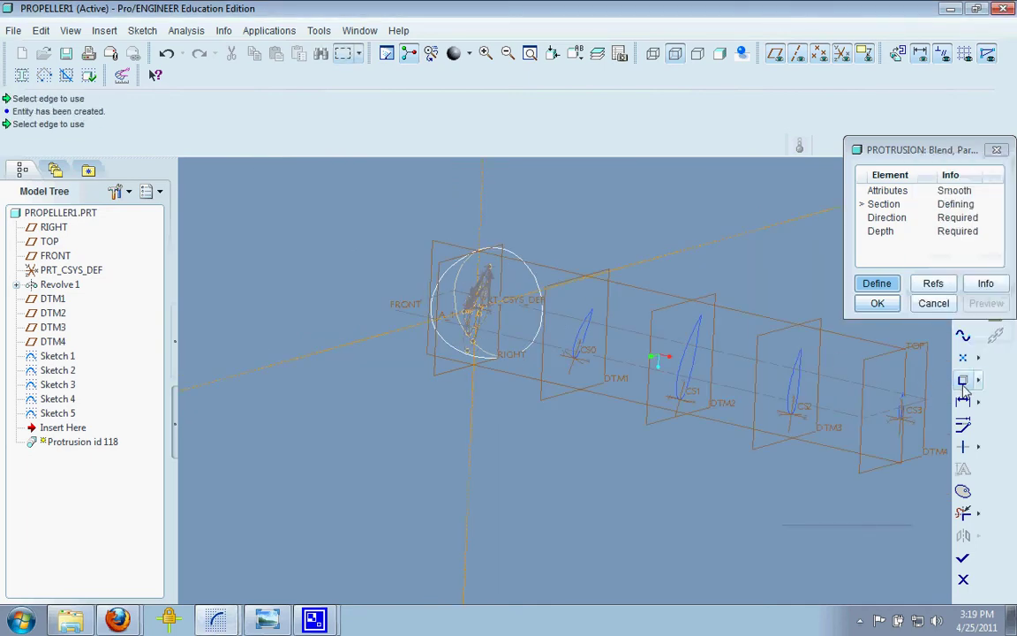
Use the CS3 airfoil edges as the last section and finish the section sketch
{"action": "left_click", "coordinate": [896, 411]}
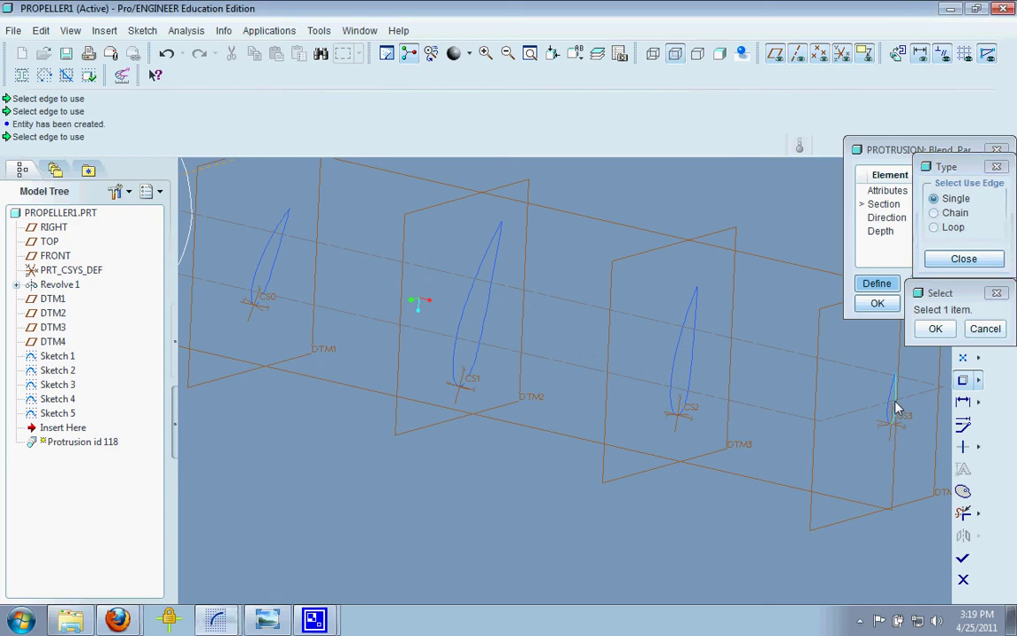
{"action": "left_click", "coordinate": [896, 408]}
{"action": "left_click", "coordinate": [964, 259]}
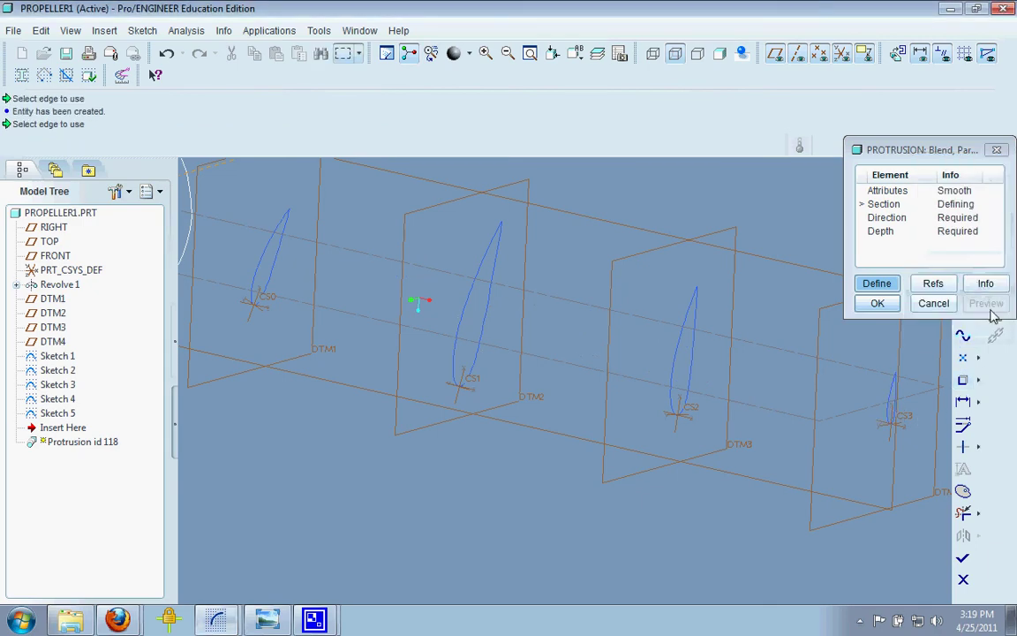
{"action": "left_click", "coordinate": [963, 554]}
Give every blend section a blind depth of 100 and preview the blade
{"action": "left_click", "coordinate": [971, 460]}
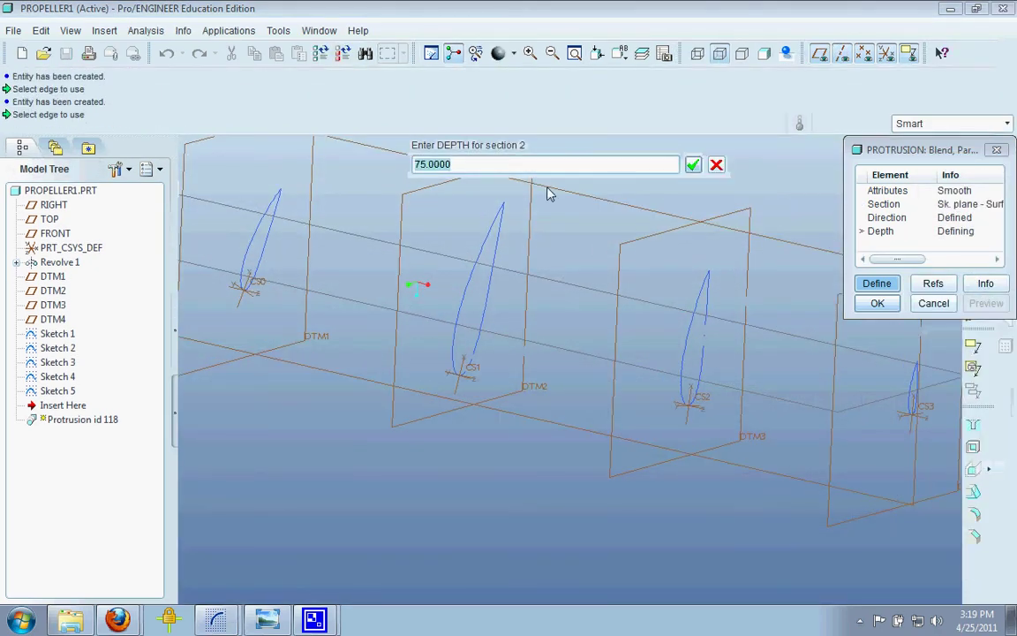
{"action": "type", "text": "100"}
{"action": "key", "text": "Return"}
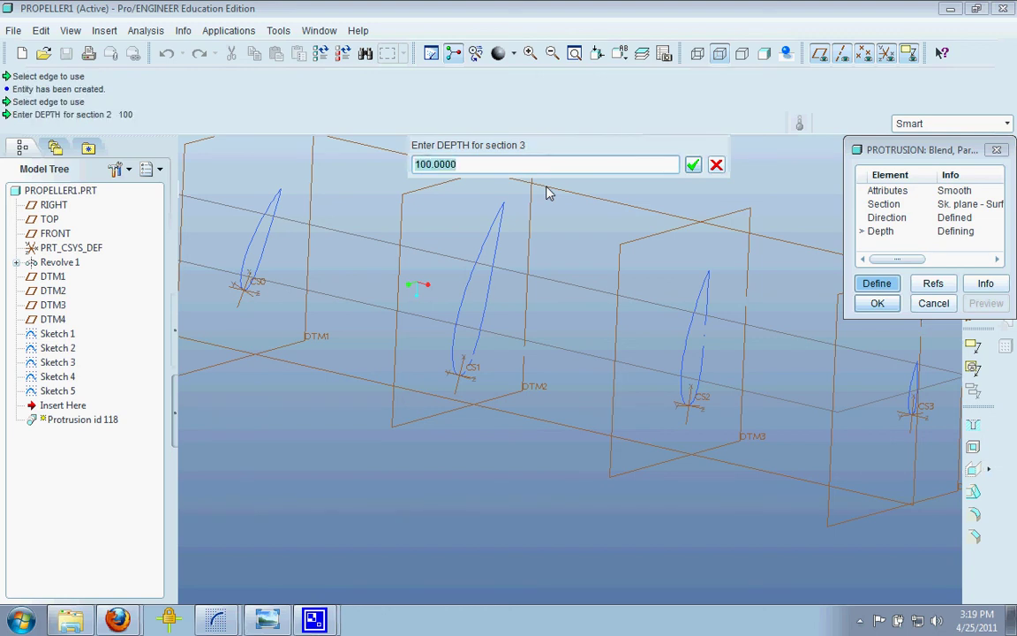
{"action": "key", "text": "Return"}
{"action": "key", "text": "Return"}
{"action": "key", "text": "Return"}
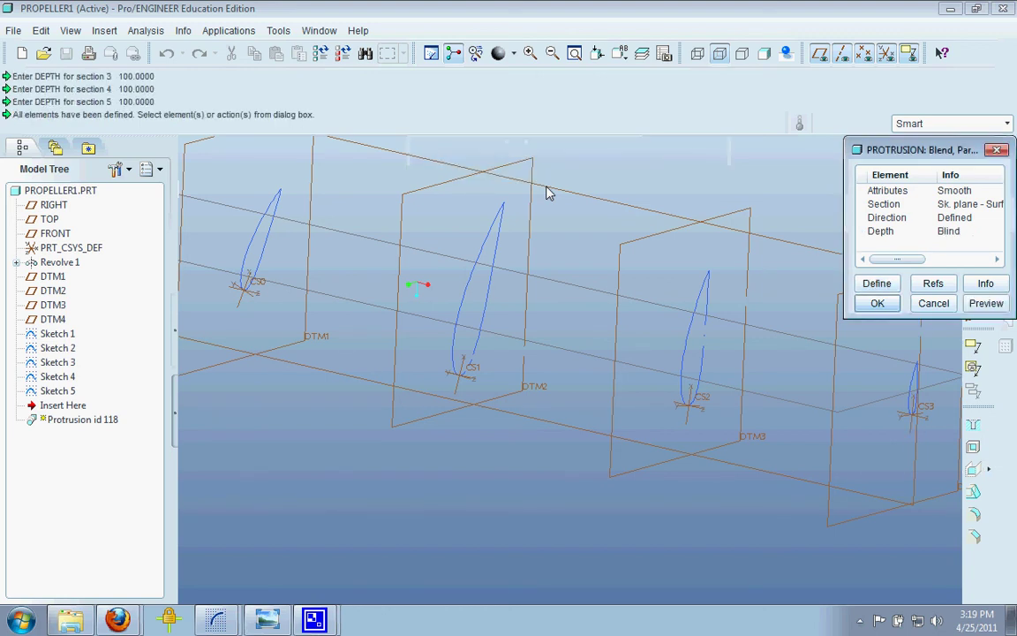
{"action": "left_click", "coordinate": [984, 302]}
Inspect the shaded blade from the side and complete the blend protrusion
{"action": "key", "text": "ctrl+d"}
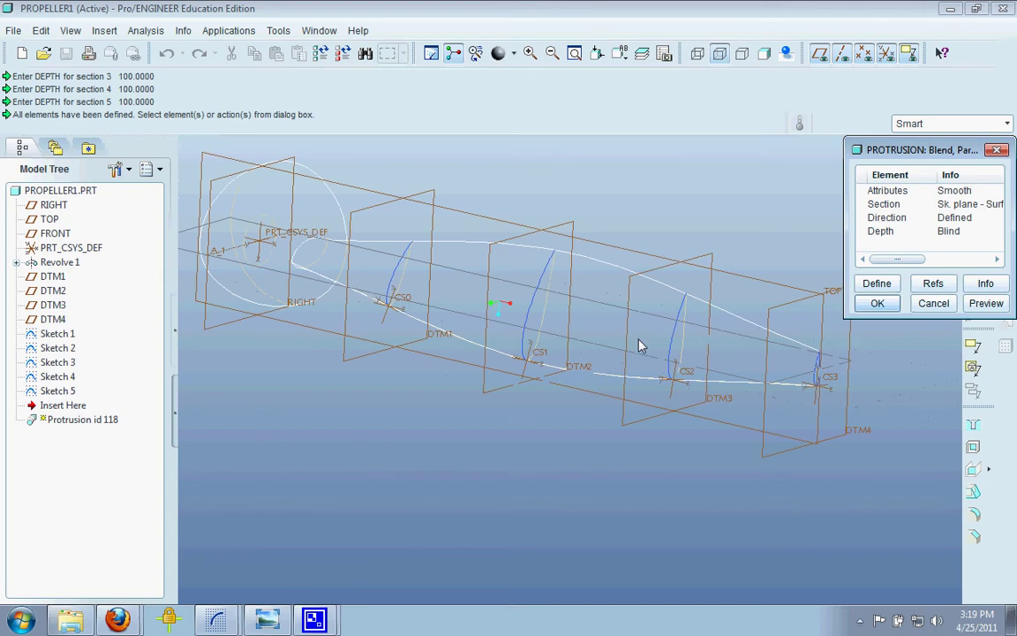
{"action": "left_click", "coordinate": [764, 53]}
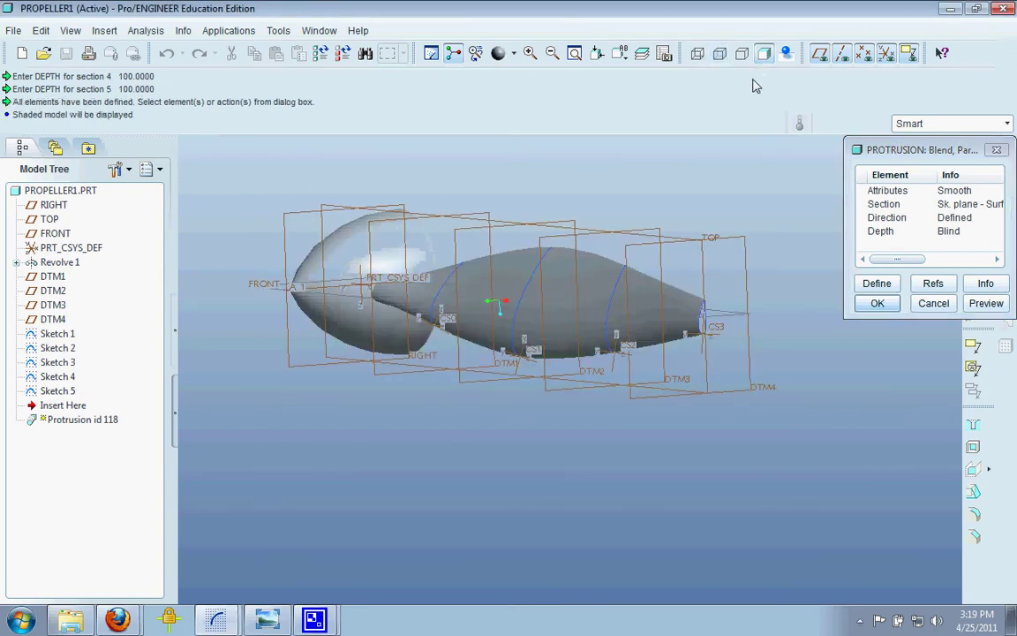
{"action": "mouse_move", "coordinate": [595, 178]}
{"action": "middle_mouse_down"}
{"action": "mouse_move", "coordinate": [551, 175]}
{"action": "mouse_move", "coordinate": [542, 203]}
{"action": "mouse_move", "coordinate": [742, 233]}
{"action": "mouse_move", "coordinate": [770, 266]}
{"action": "mouse_move", "coordinate": [722, 235]}
{"action": "mouse_move", "coordinate": [728, 257]}
{"action": "mouse_move", "coordinate": [680, 269]}
{"action": "middle_mouse_up"}
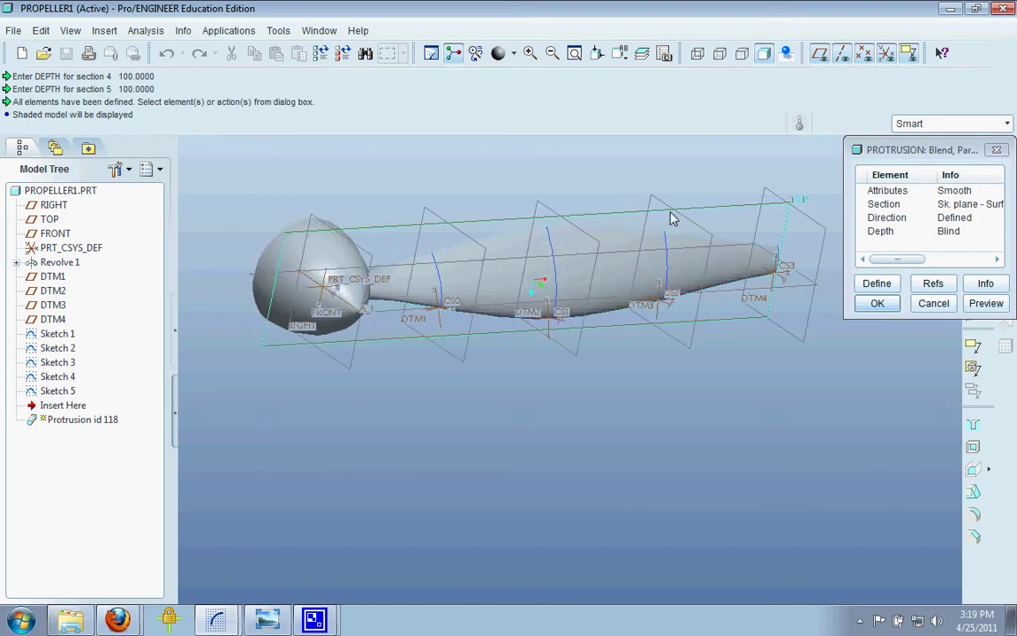
{"action": "mouse_move", "coordinate": [681, 323]}
{"action": "middle_mouse_down"}
{"action": "mouse_move", "coordinate": [624, 261]}
{"action": "mouse_move", "coordinate": [454, 231]}
{"action": "mouse_move", "coordinate": [464, 256]}
{"action": "mouse_move", "coordinate": [491, 258]}
{"action": "mouse_move", "coordinate": [431, 236]}
{"action": "mouse_move", "coordinate": [338, 227]}
{"action": "mouse_move", "coordinate": [399, 195]}
{"action": "mouse_move", "coordinate": [529, 236]}
{"action": "middle_mouse_up"}
{"action": "left_click", "coordinate": [877, 303]}
{"action": "mouse_move", "coordinate": [582, 265]}
{"action": "middle_mouse_down"}
{"action": "mouse_move", "coordinate": [630, 289]}
{"action": "mouse_move", "coordinate": [494, 369]}
{"action": "mouse_move", "coordinate": [516, 386]}
{"action": "mouse_move", "coordinate": [703, 388]}
{"action": "mouse_move", "coordinate": [704, 429]}
{"action": "mouse_move", "coordinate": [608, 400]}
{"action": "mouse_move", "coordinate": [611, 413]}
{"action": "middle_mouse_up"}
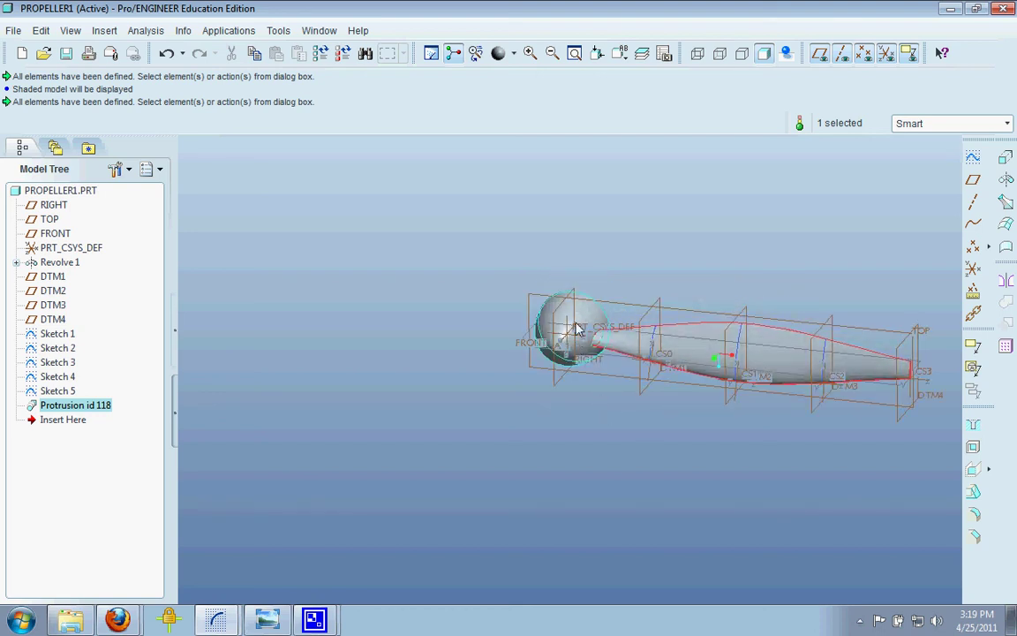
{"action": "scroll", "coordinate": [567, 336], "scroll_direction": "up", "scroll_amount": 4}
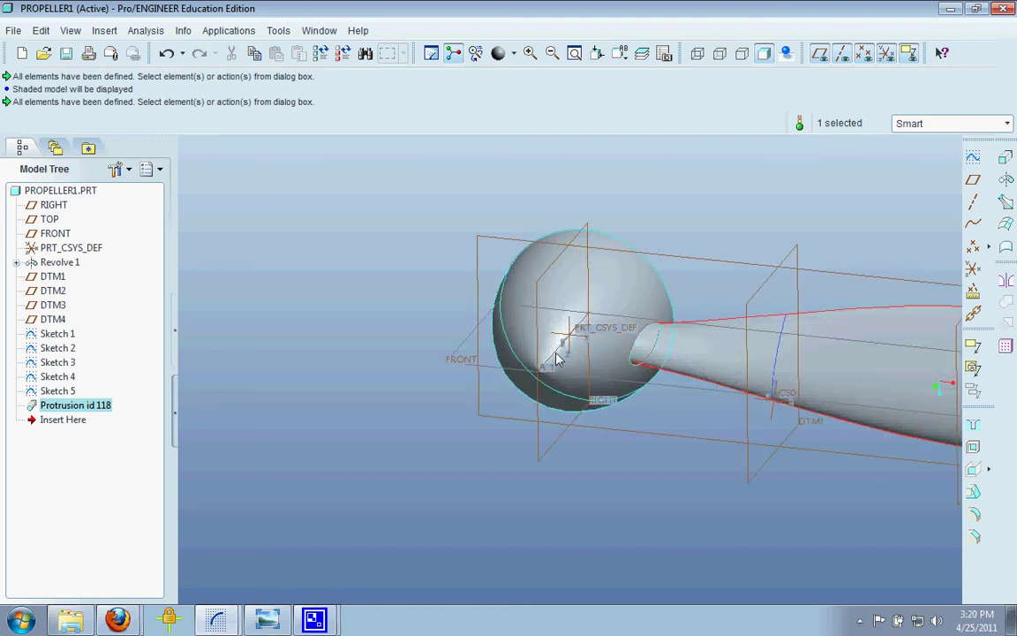
{"action": "scroll", "coordinate": [575, 328], "scroll_direction": "down", "scroll_amount": 5}
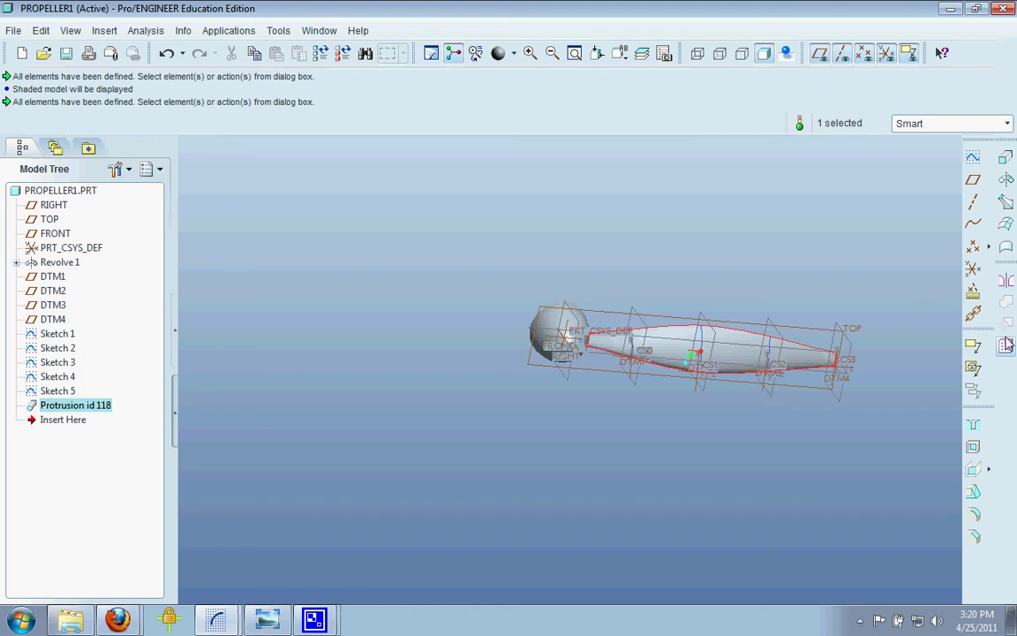
Pattern the blade around the hub's central axis: 4 instances spaced 90°
{"action": "left_click", "coordinate": [1006, 344]}
{"action": "left_click", "coordinate": [91, 103]}
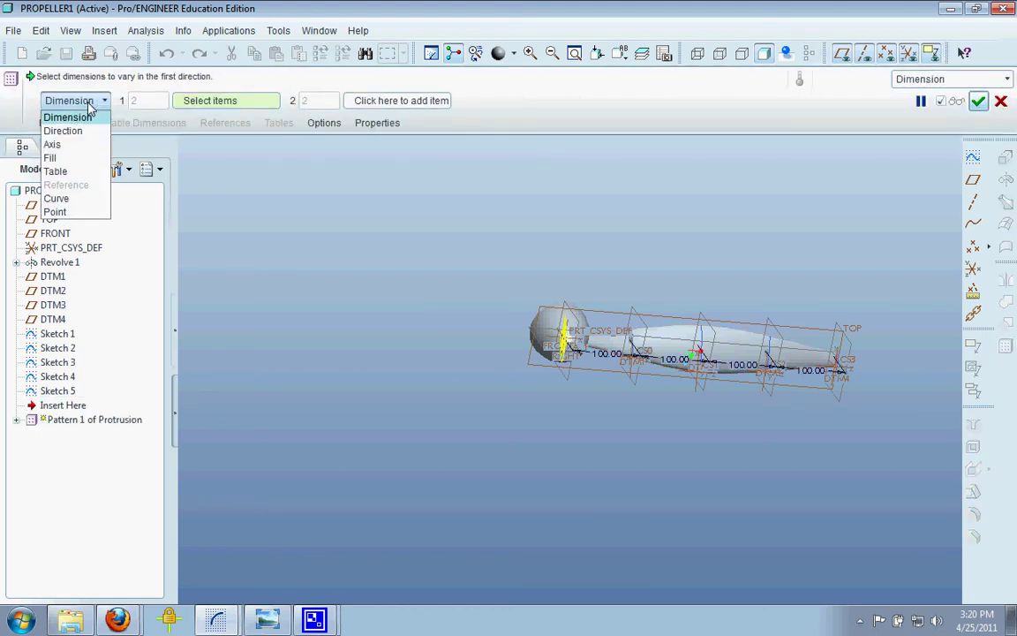
{"action": "left_click", "coordinate": [53, 145]}
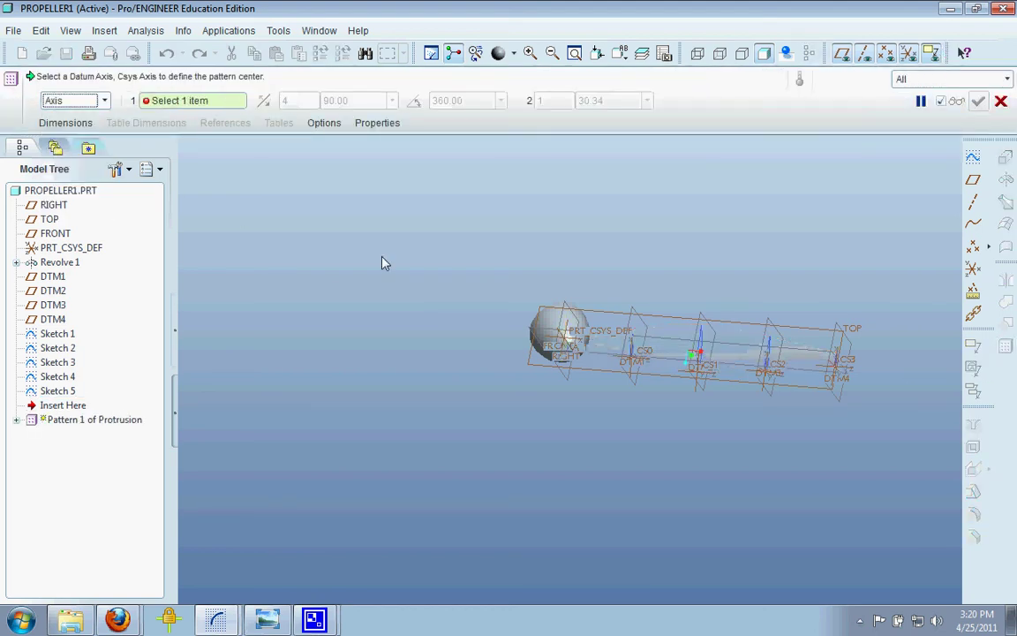
{"action": "left_click", "coordinate": [565, 344]}
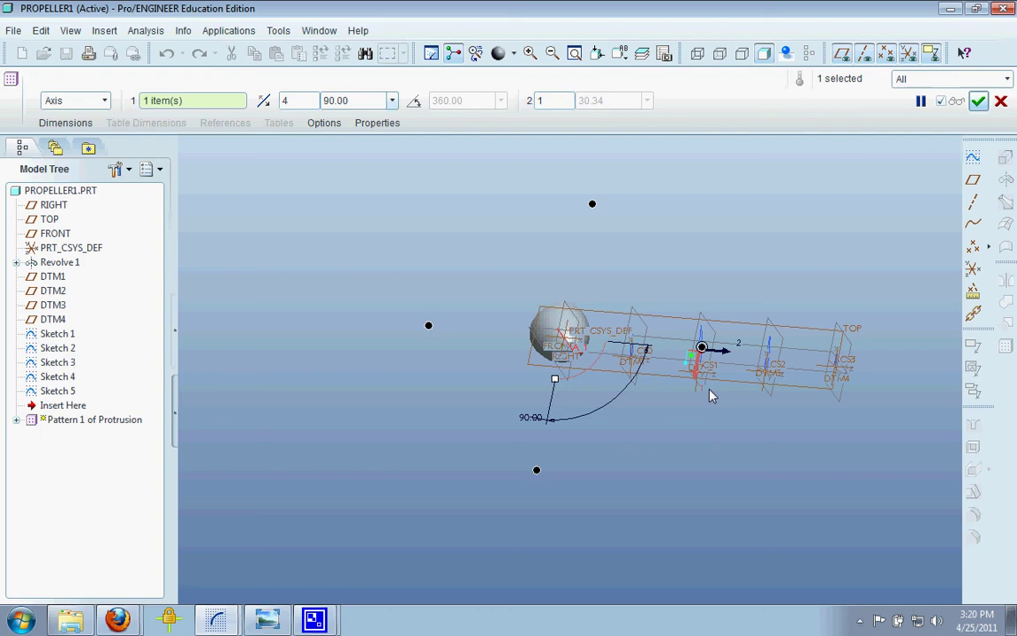
{"action": "left_click", "coordinate": [978, 101]}
{"action": "scroll", "coordinate": [724, 388], "scroll_direction": "up", "scroll_amount": 5}
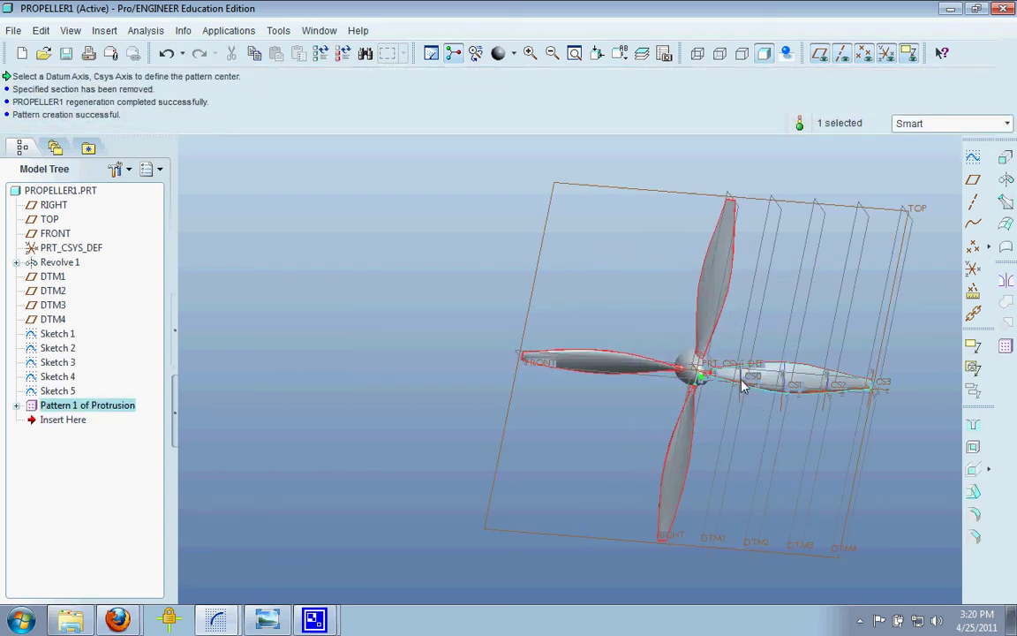
{"action": "middle_click_drag", "start_coordinate": [741, 385], "coordinate": [827, 570]}
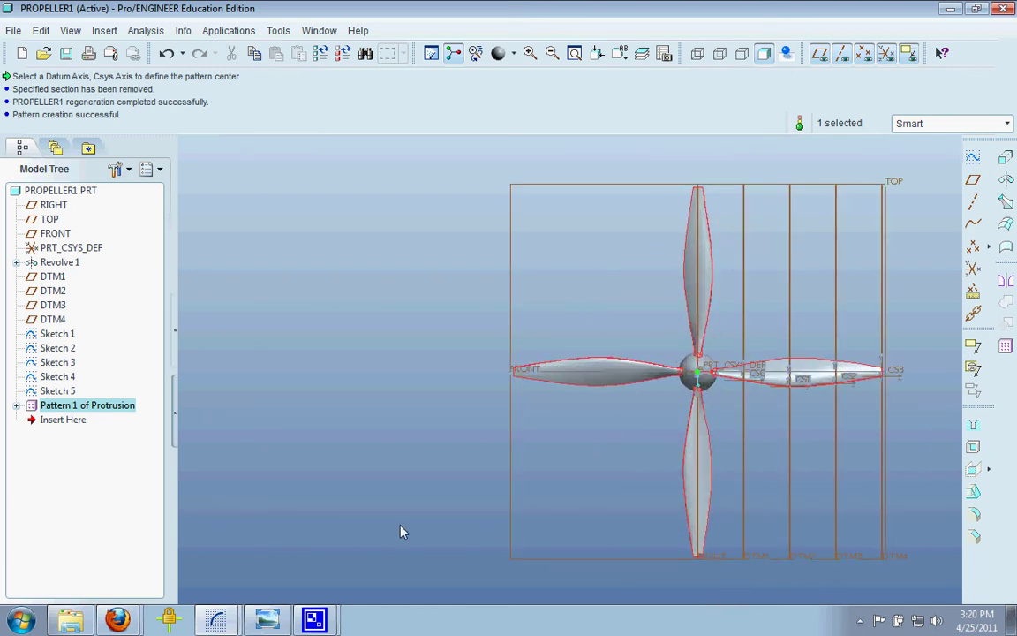